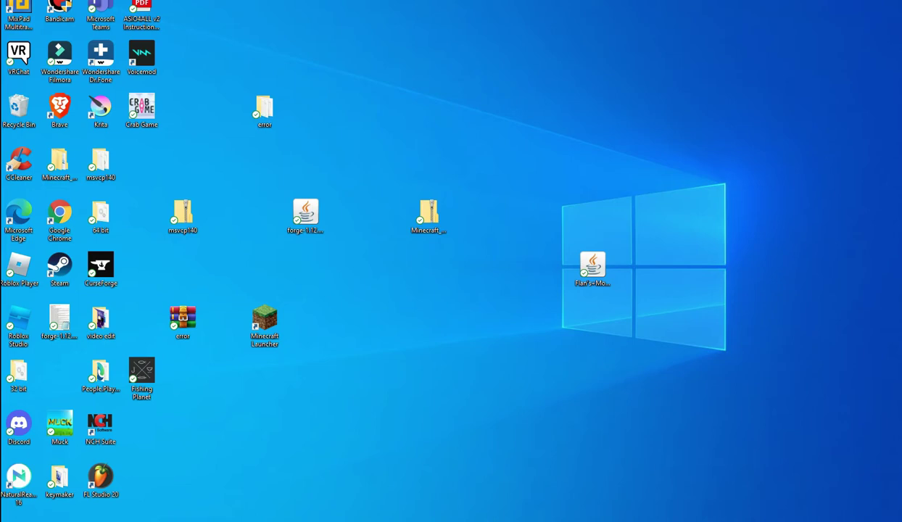
Browse to the assets > images folder of vsdave-2-0b and look through its image files
key("super+d")
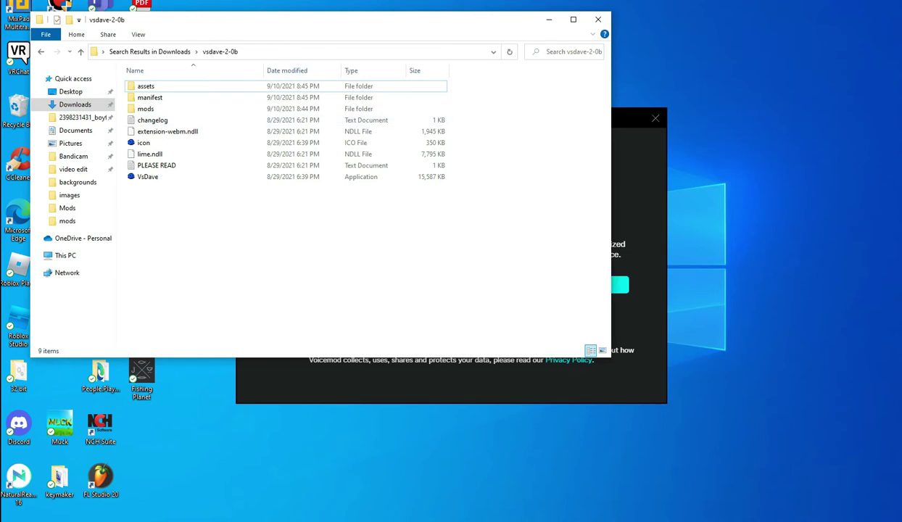
double_click(146, 87)
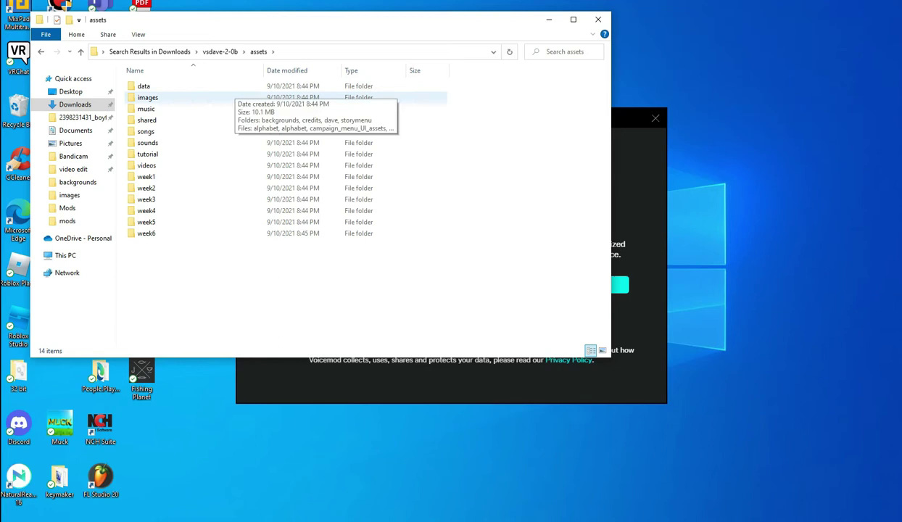
double_click(217, 97)
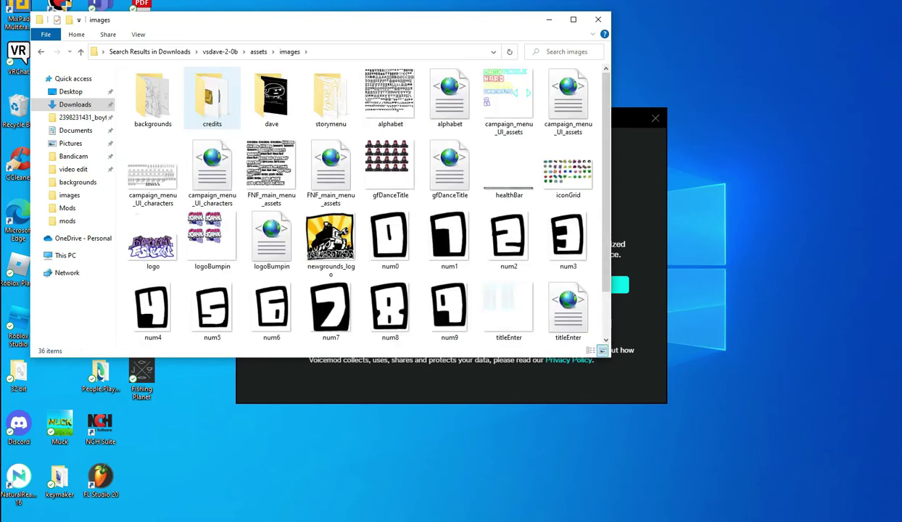
scroll(331, 250, "down", 2)
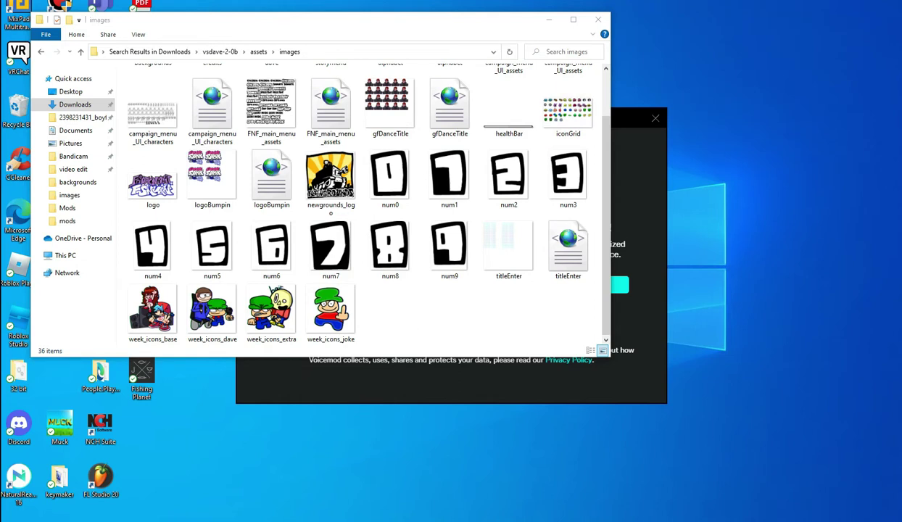
Find and launch Krita
key("super")
type("krit")
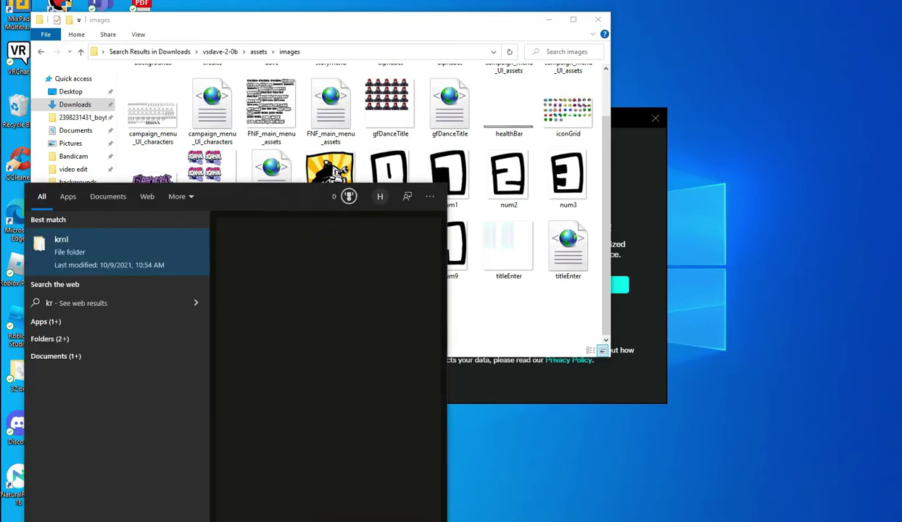
type("a")
left_click(123, 245)
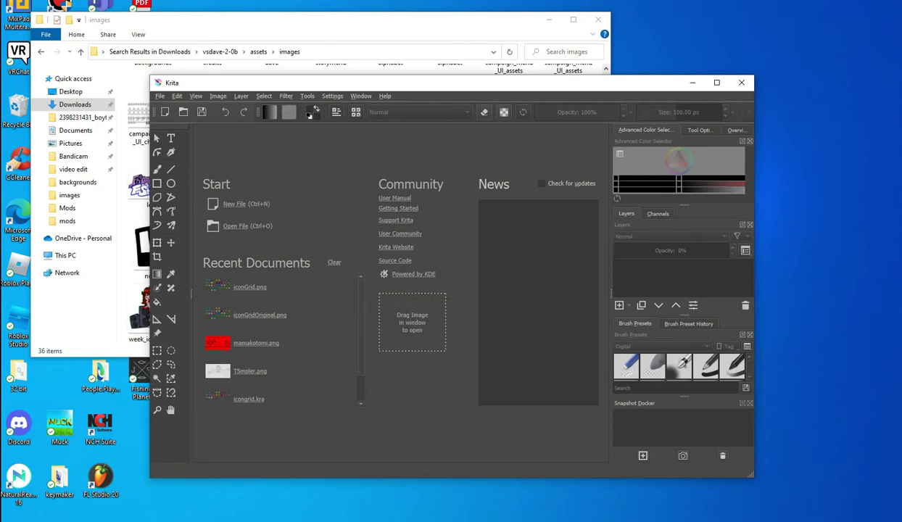
Start opening an image and browse to Downloads > vsdave-2-0b (1) > assets > images
left_click(235, 225)
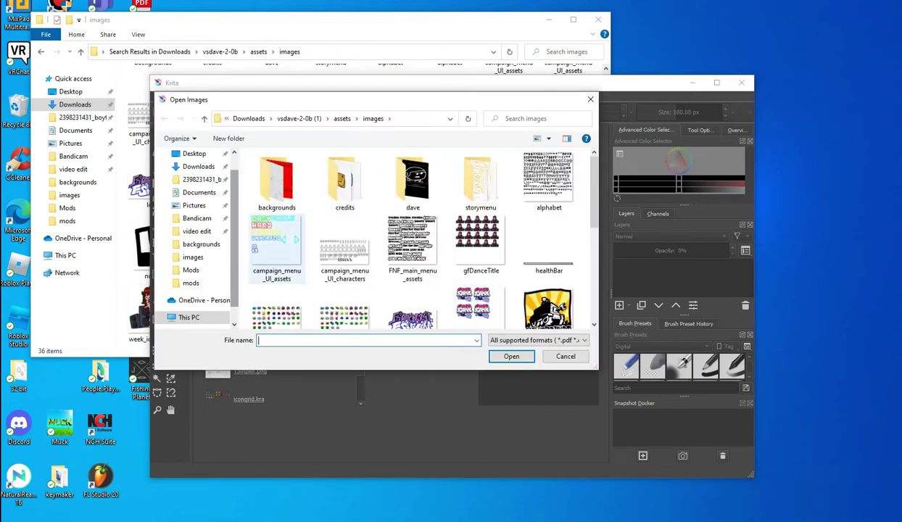
scroll(344, 243, "down", 5)
scroll(345, 236, "up", 5)
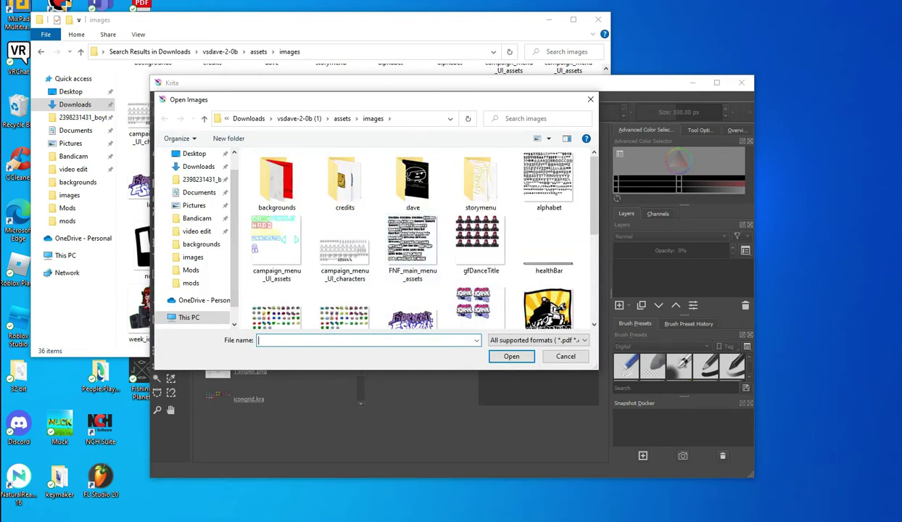
left_click(198, 166)
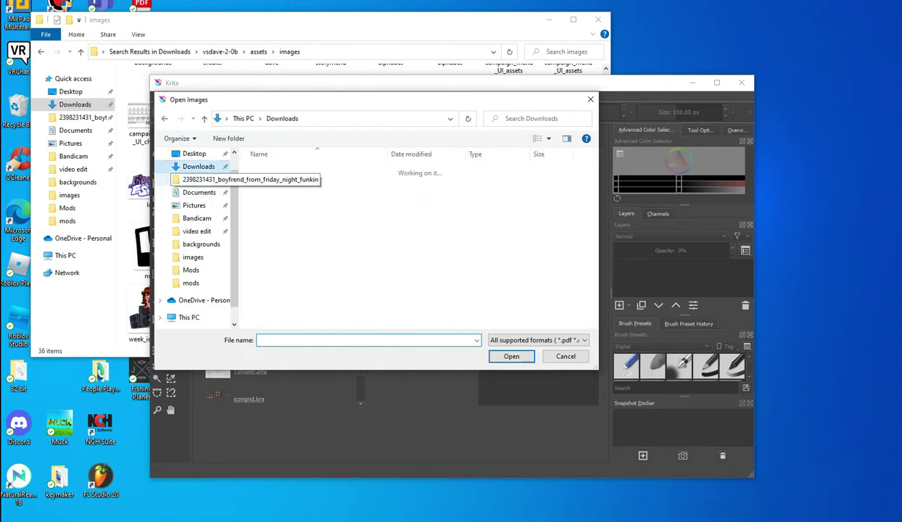
scroll(362, 240, "down", 2)
left_click(283, 249)
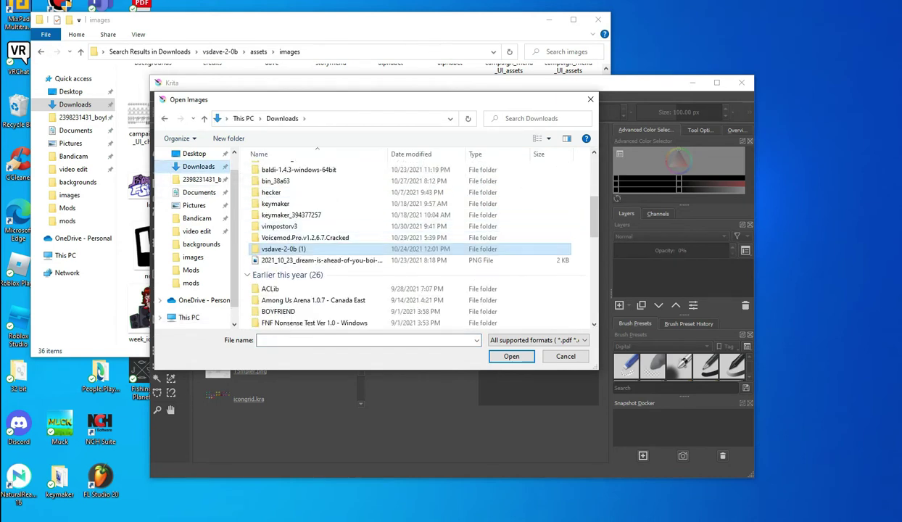
double_click(284, 248)
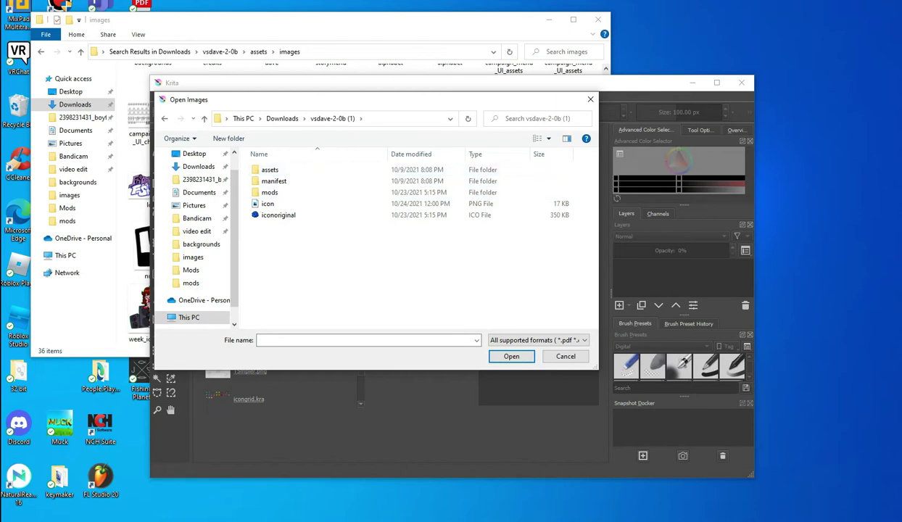
double_click(283, 171)
double_click(283, 180)
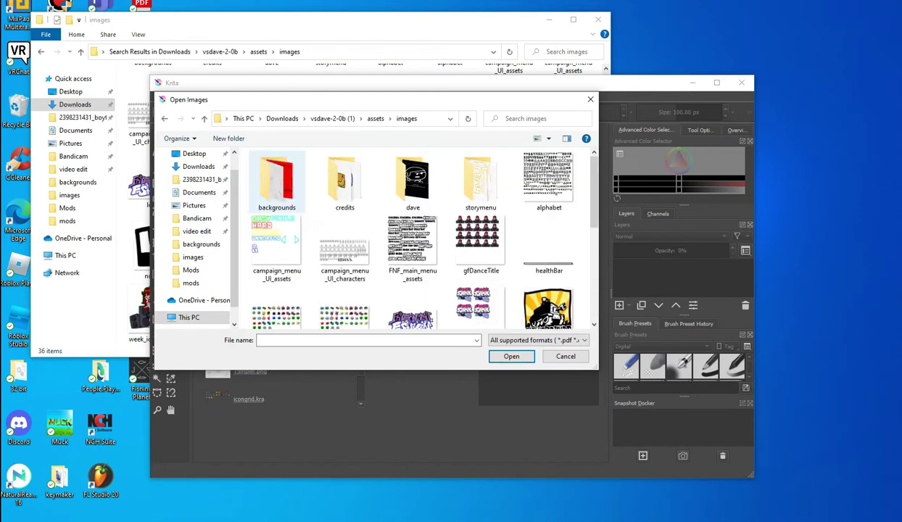
Open iconGrid.png from the images folder
scroll(333, 200, "down", 1)
scroll(377, 232, "down", 1)
left_click(276, 228)
double_click(276, 228)
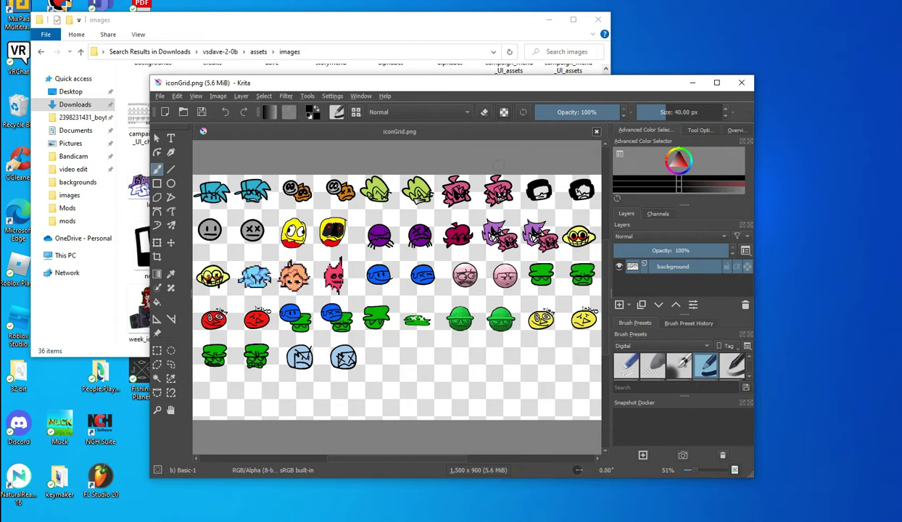
Lower the background layer's opacity to 49% and add a new paint layer above it
left_click_drag(708, 250, 664, 250)
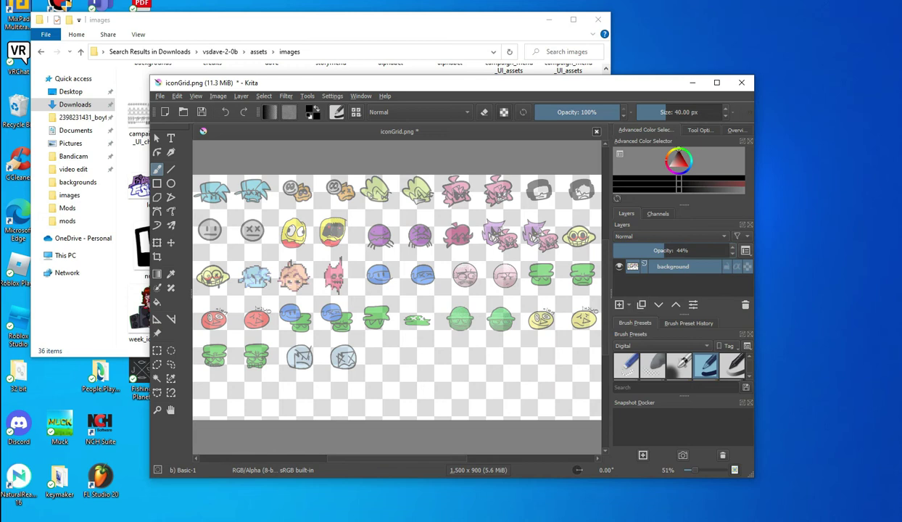
left_click_drag(664, 250, 669, 250)
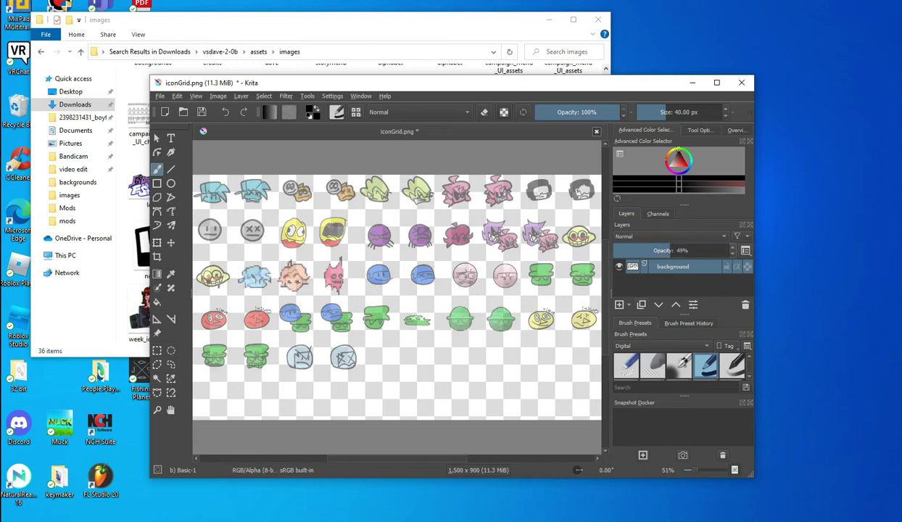
key("Insert")
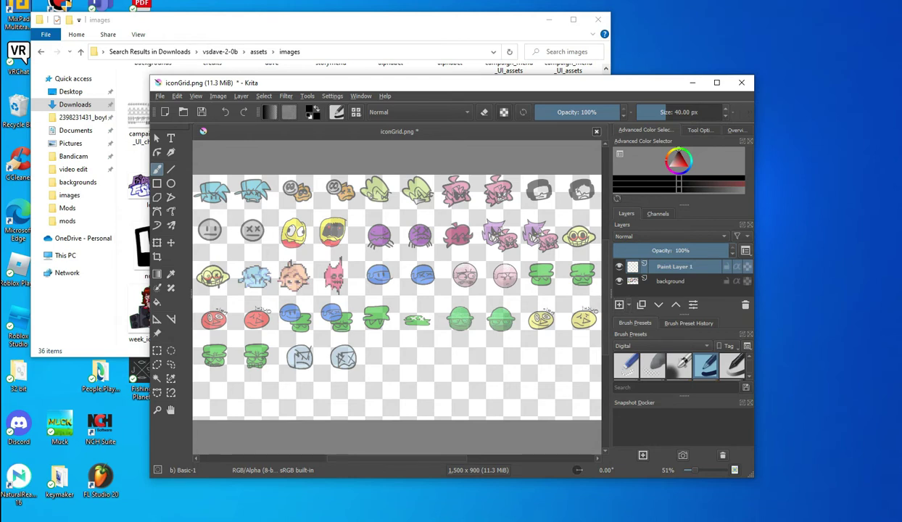
left_click(628, 305)
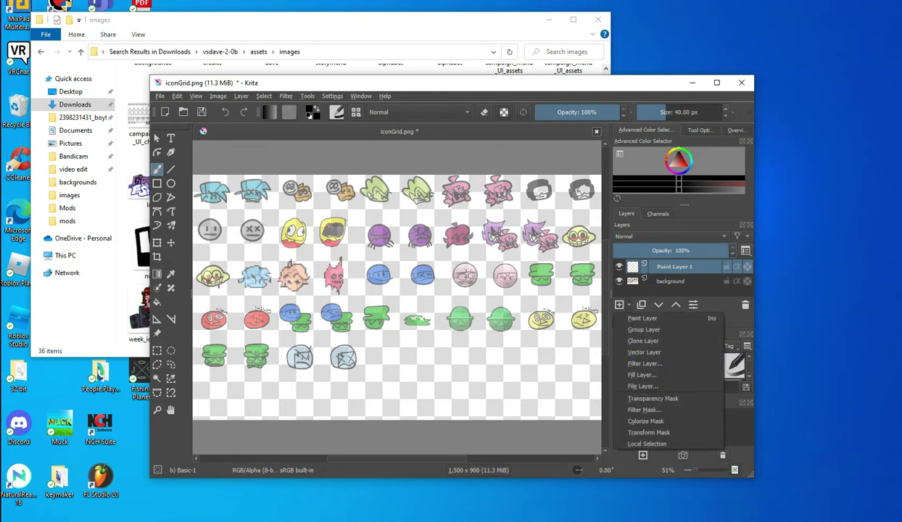
left_click(629, 305)
Set the brush size to 4.55 px
scroll(493, 209, "up", 3)
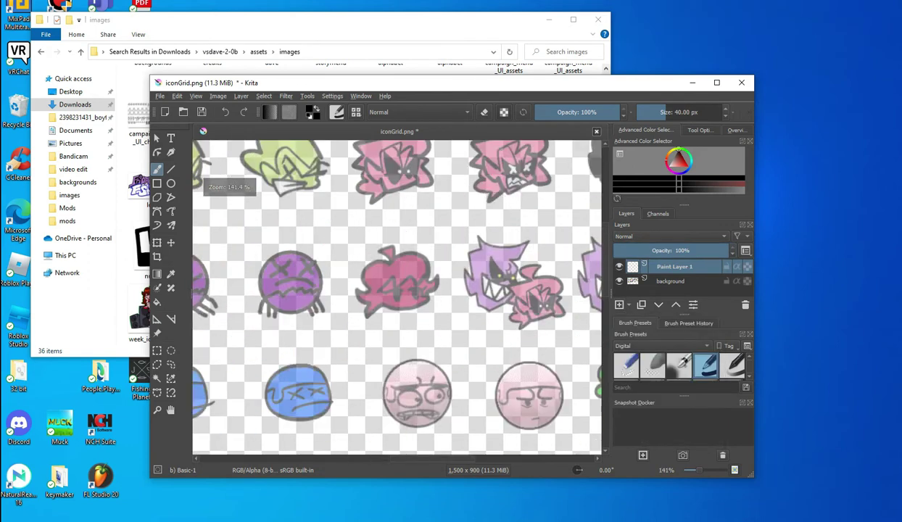
mouse_move(683, 112)
left_mouse_down()
mouse_move(638, 113)
mouse_move(645, 112)
left_mouse_up()
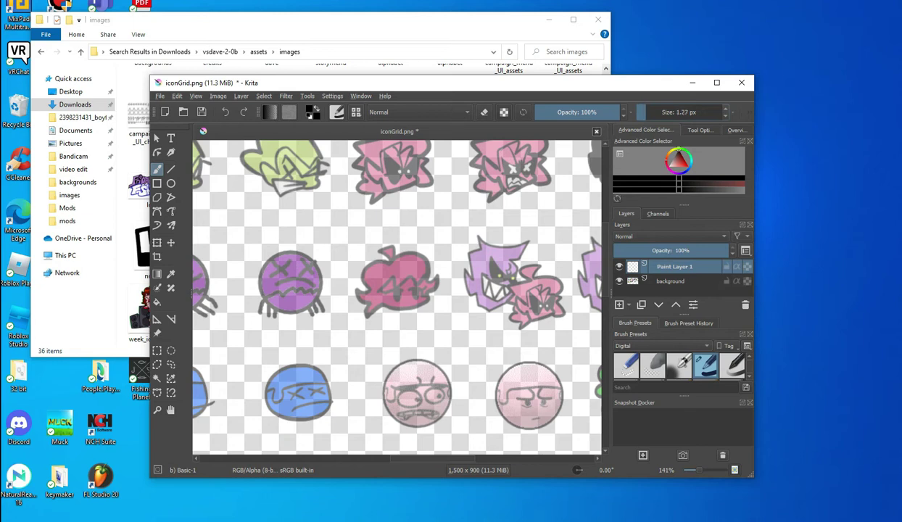
left_click_drag(648, 112, 650, 112)
Take four snapshots of the document and maximize the Krita window
left_click_drag(448, 458, 404, 458)
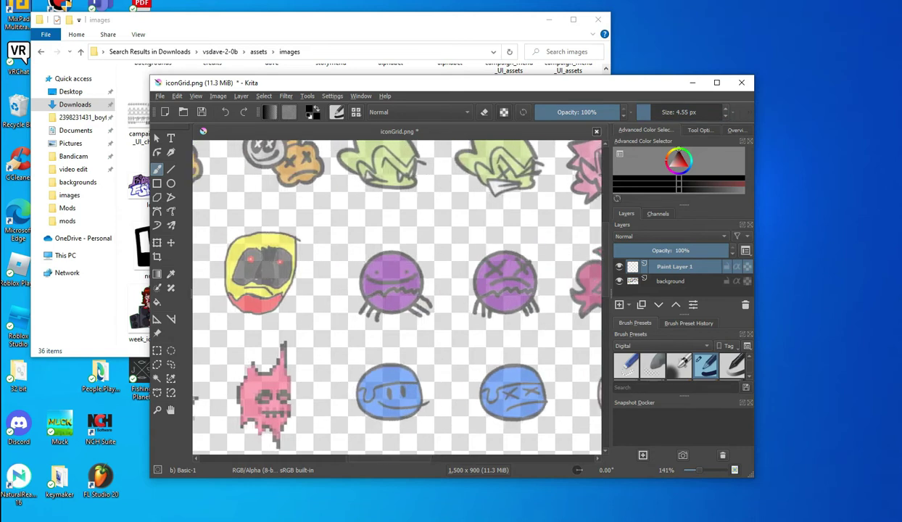
scroll(423, 414, "up", 5)
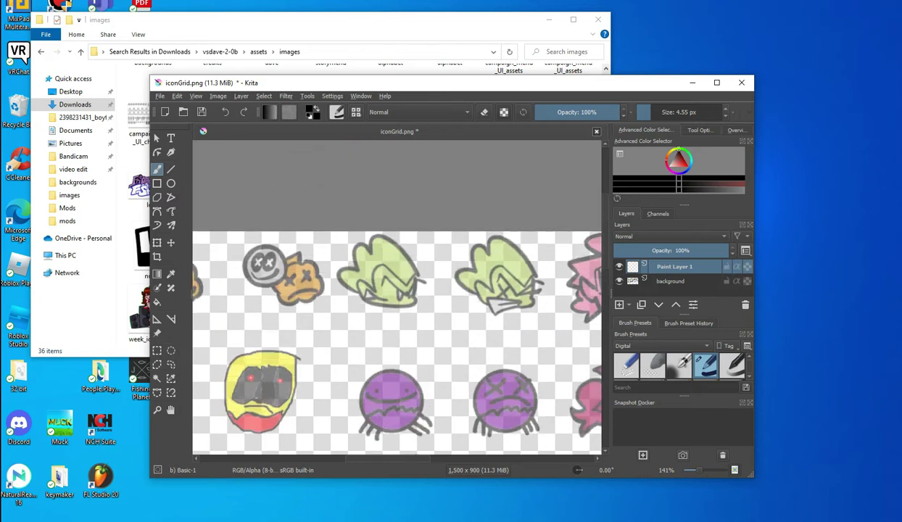
left_click_drag(401, 459, 366, 458)
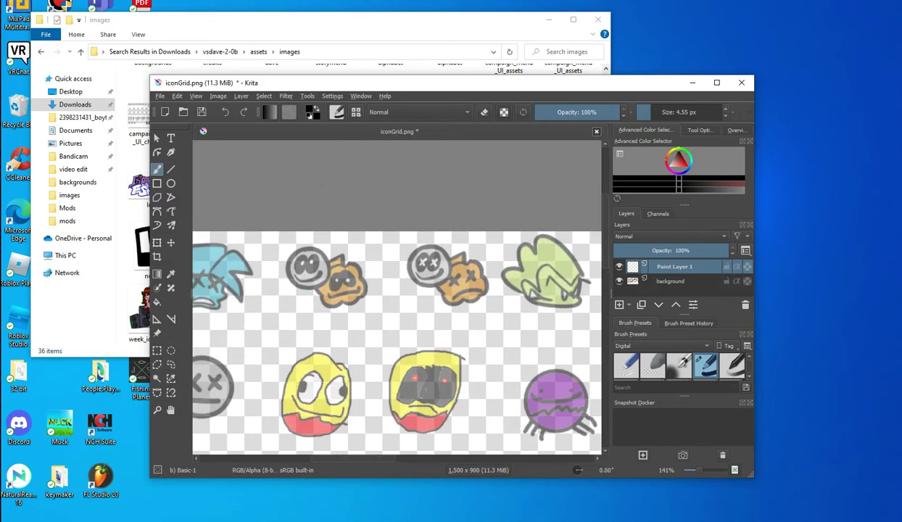
left_click_drag(380, 458, 374, 458)
left_click(643, 455)
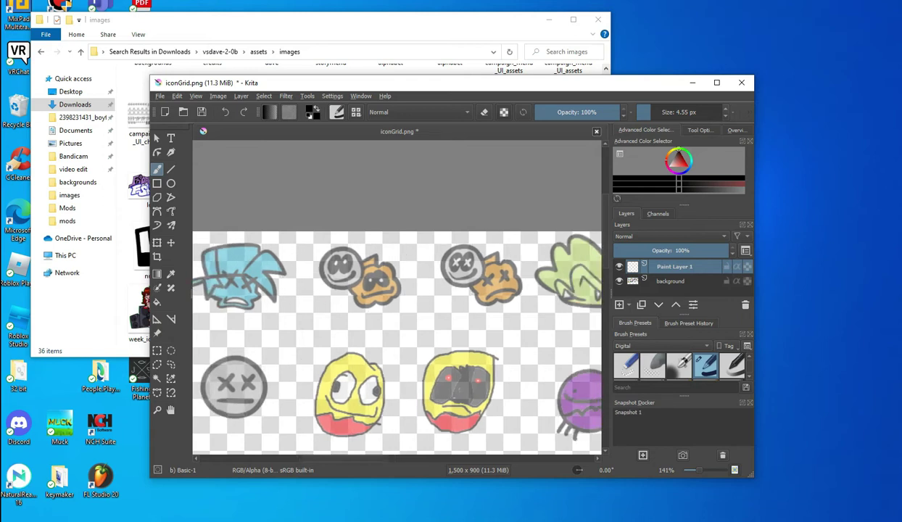
left_click(716, 82)
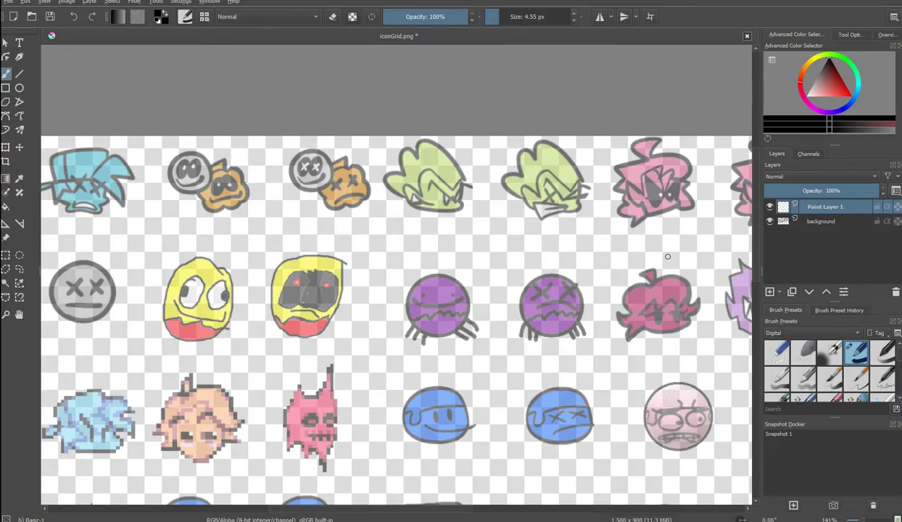
left_click(793, 506)
left_click(793, 506)
left_click(793, 506)
Draw a closed, rounded black outline over the first gray-and-orange icon pair in the top row
scroll(397, 276, "up", 2)
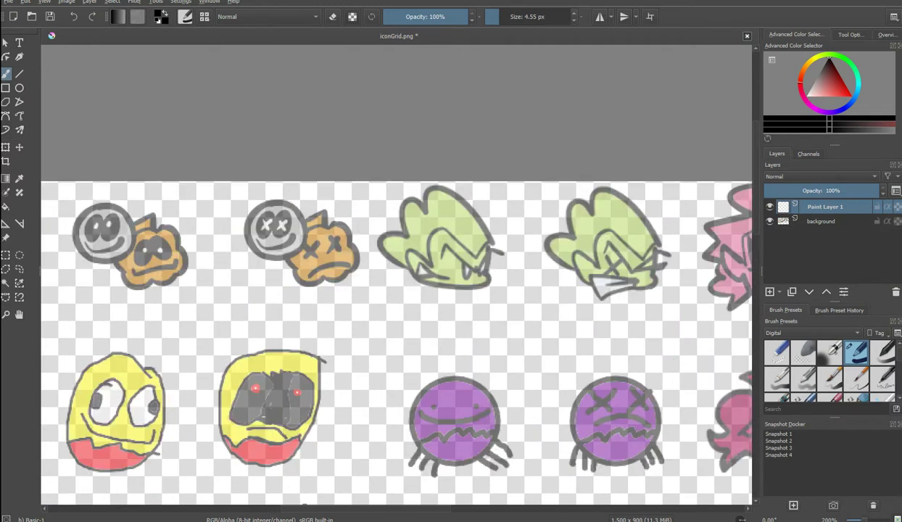
key("plus")
key("plus")
mouse_move(362, 509)
left_mouse_down()
mouse_move(277, 509)
mouse_move(311, 509)
left_mouse_up()
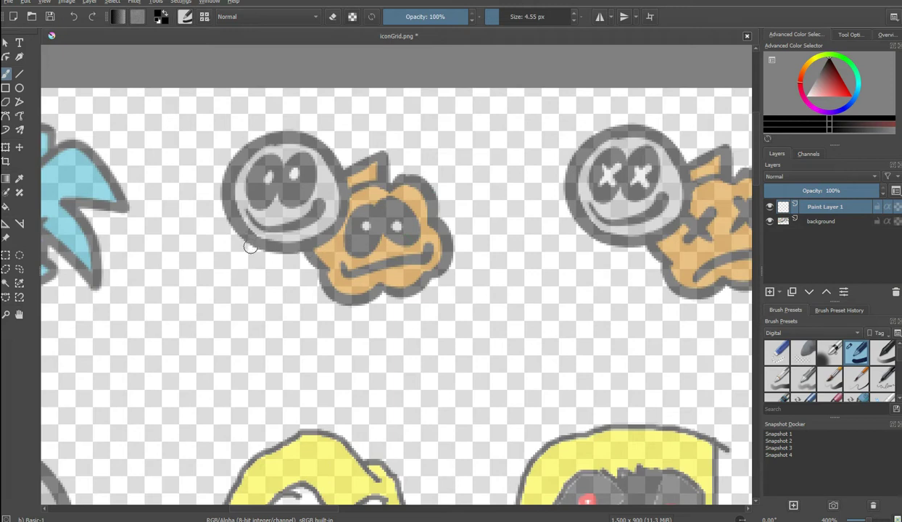
mouse_move(251, 232)
left_mouse_down()
mouse_move(303, 289)
mouse_move(392, 294)
mouse_move(441, 260)
mouse_move(454, 211)
mouse_move(431, 161)
mouse_move(390, 139)
mouse_move(358, 137)
mouse_move(281, 164)
mouse_move(251, 231)
left_mouse_up()
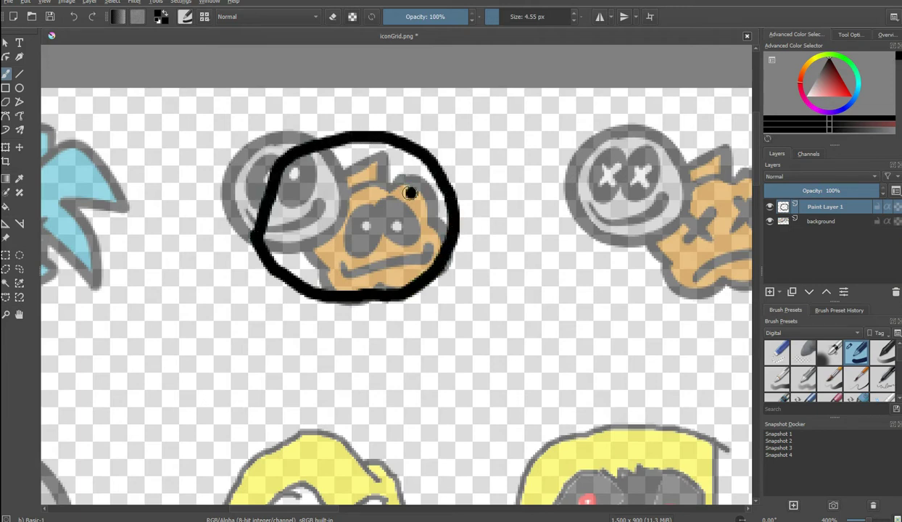
left_click(317, 187)
key("ctrl+z")
key("ctrl+z")
Draw a black zigzag line across the rounded outline and fill the part below it red and the part above it yellow
mouse_move(255, 236)
left_mouse_down()
mouse_move(328, 219)
mouse_move(343, 231)
mouse_move(461, 219)
left_mouse_up()
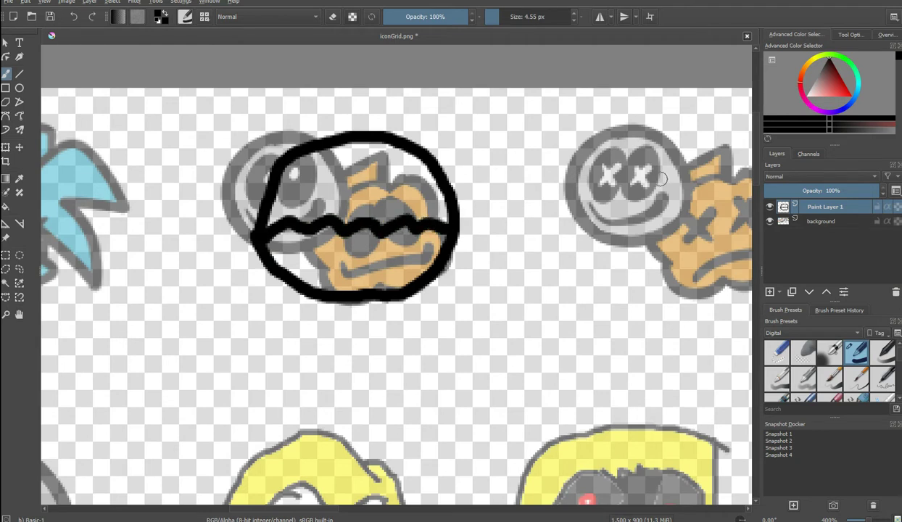
left_click(851, 95)
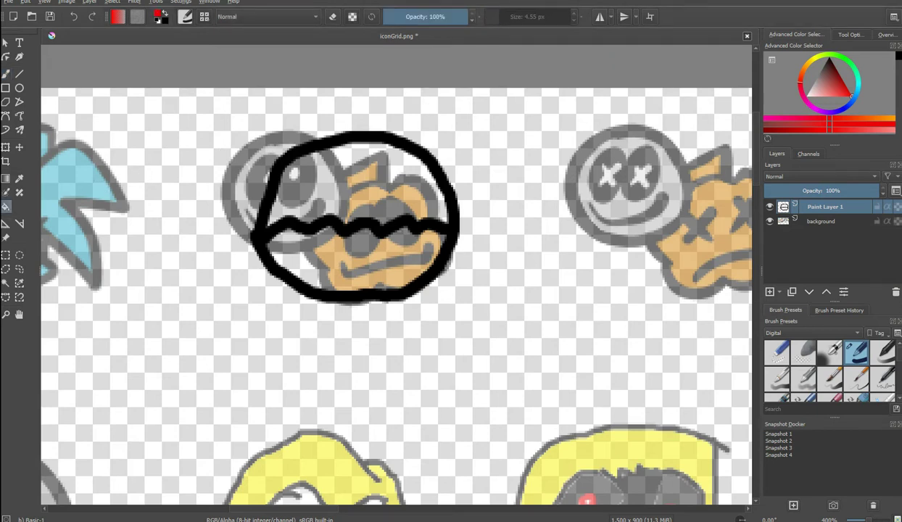
left_click(355, 259)
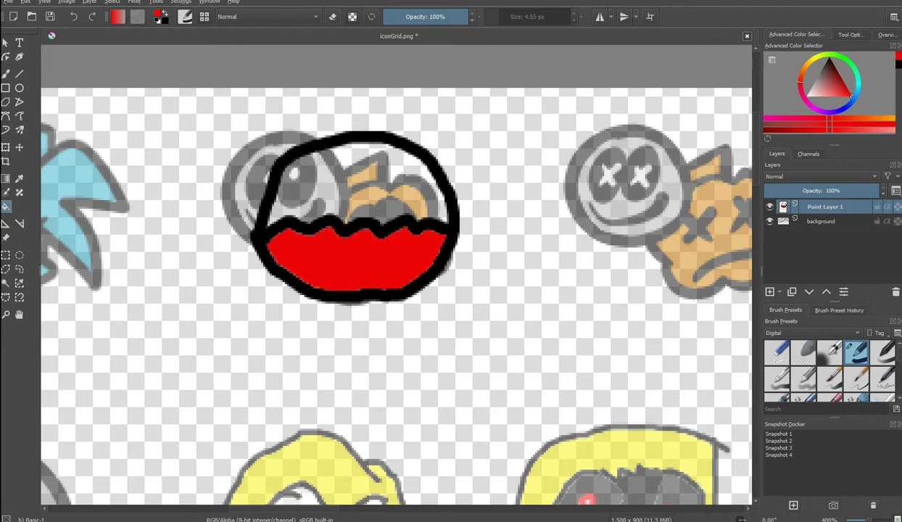
left_click_drag(804, 69, 813, 59)
left_click(363, 181)
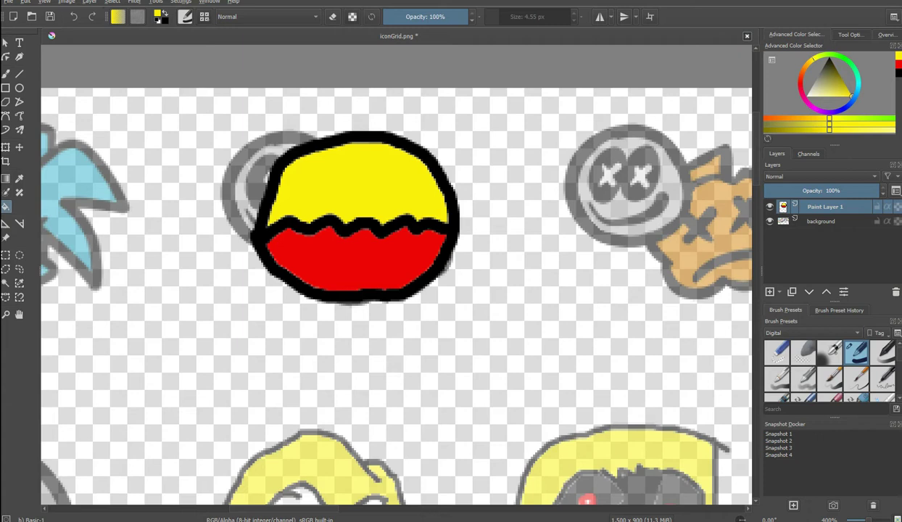
Draw three curved legs on each side of the red-and-yellow body with the black brush
left_click_drag(846, 92, 830, 58)
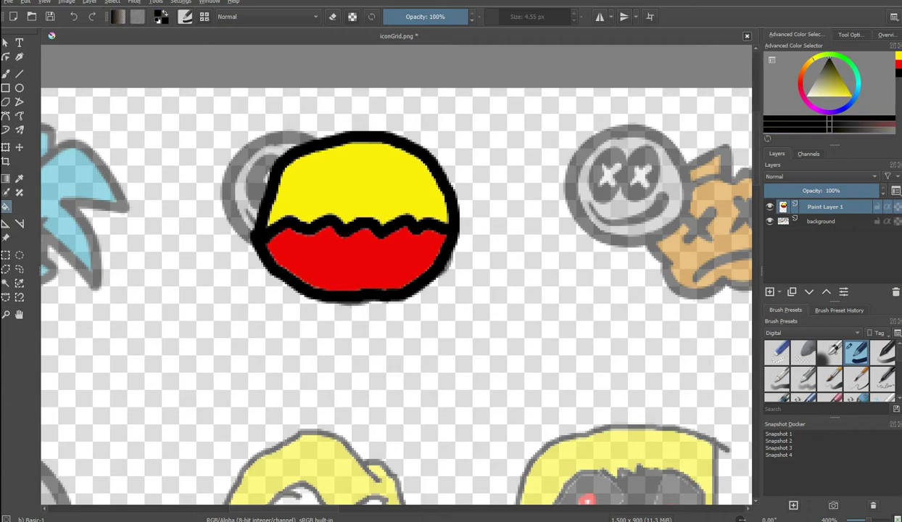
key("b")
mouse_move(259, 244)
left_mouse_down()
mouse_move(203, 268)
mouse_move(201, 280)
mouse_move(223, 274)
mouse_move(225, 286)
mouse_move(243, 284)
mouse_move(233, 309)
left_mouse_up()
mouse_move(454, 239)
left_mouse_down()
mouse_move(476, 254)
mouse_move(476, 270)
mouse_move(474, 281)
mouse_move(448, 275)
mouse_move(457, 285)
mouse_move(437, 323)
left_mouse_up()
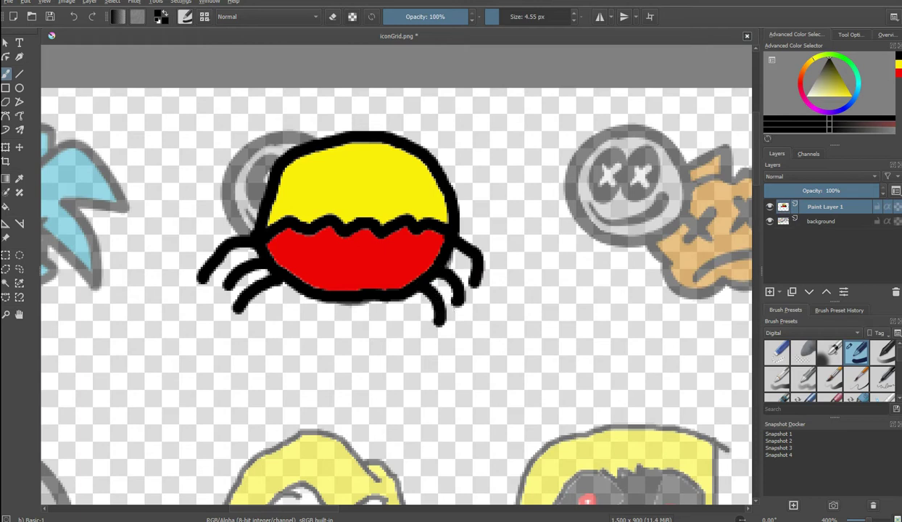
Copy and paste Paint Layer 1, and make the lower of the two identical layers active
right_click(825, 207)
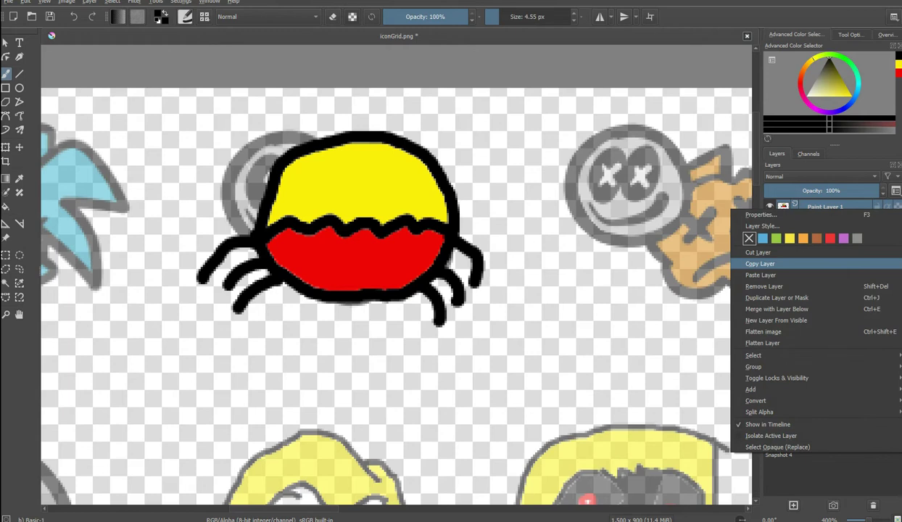
left_click(812, 263)
key("ctrl+v")
key("Page_Down")
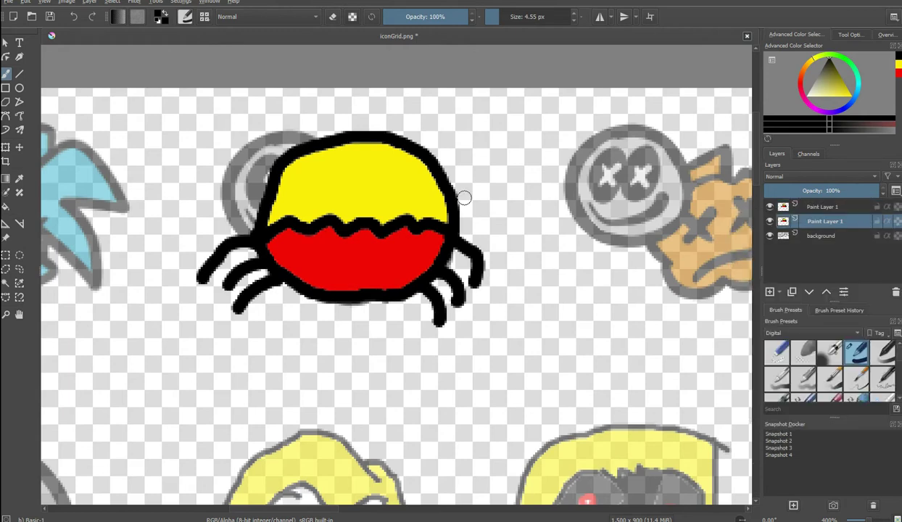
left_click(6, 43)
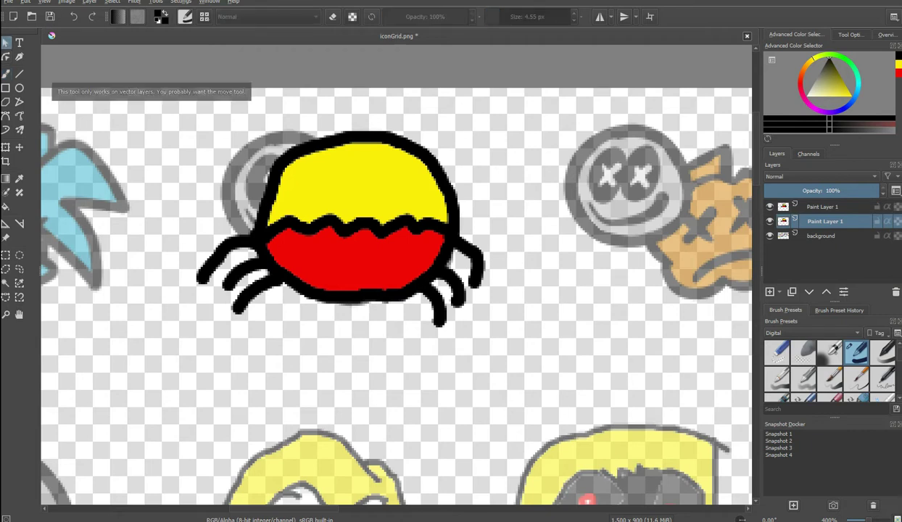
key("Page_Up")
key("b")
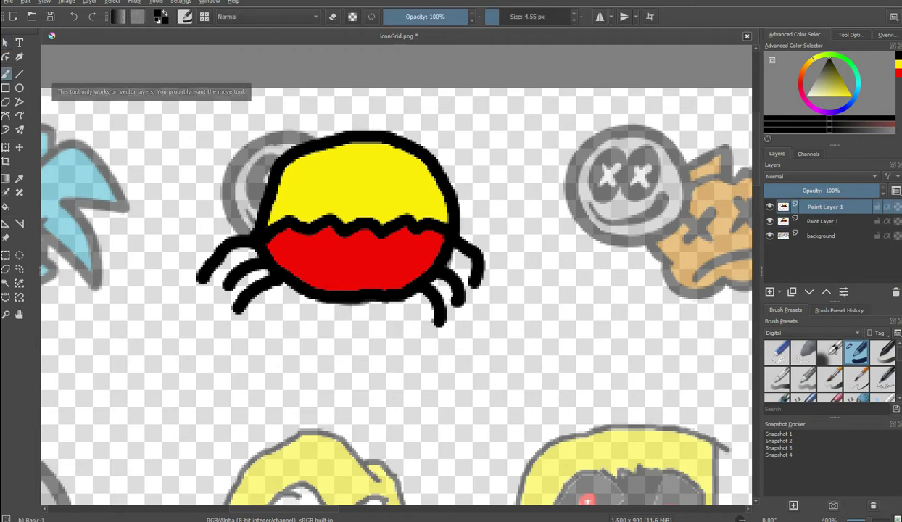
left_click_drag(421, 212, 481, 194)
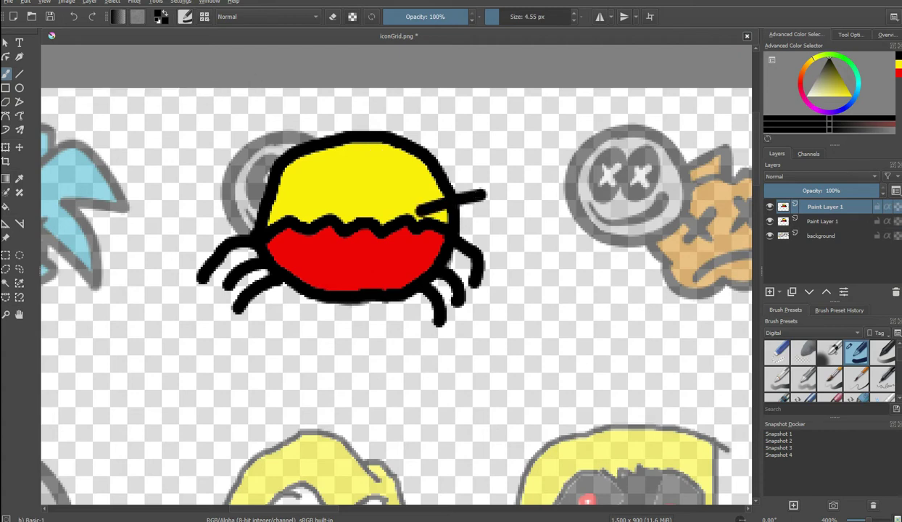
left_click(73, 15)
left_click(6, 43)
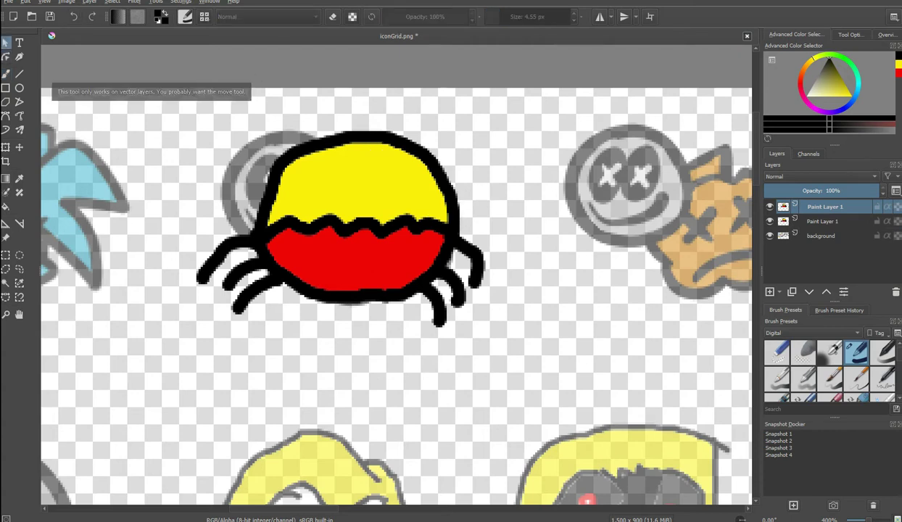
left_click(6, 56)
left_click_drag(198, 92, 544, 330)
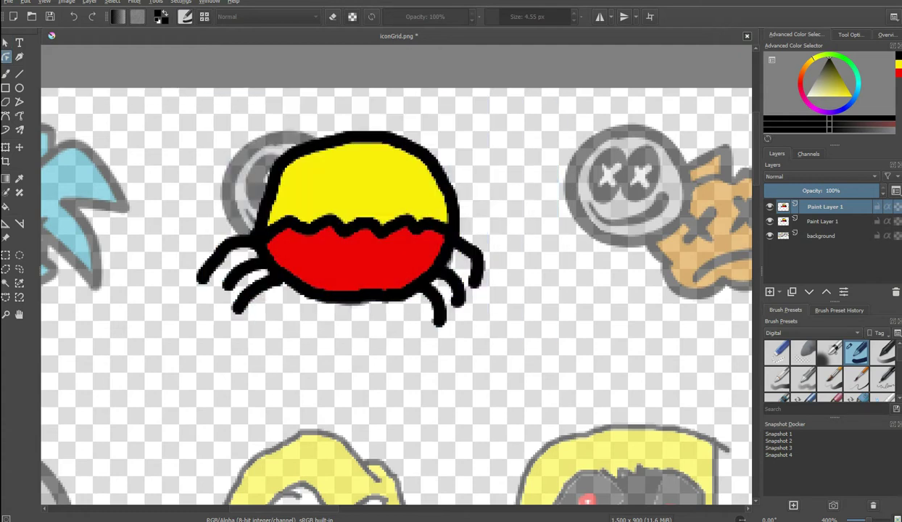
Move the lower Paint Layer 1 copy over the second gray-and-orange icon pair in the top row and return to the brush
left_click(825, 221)
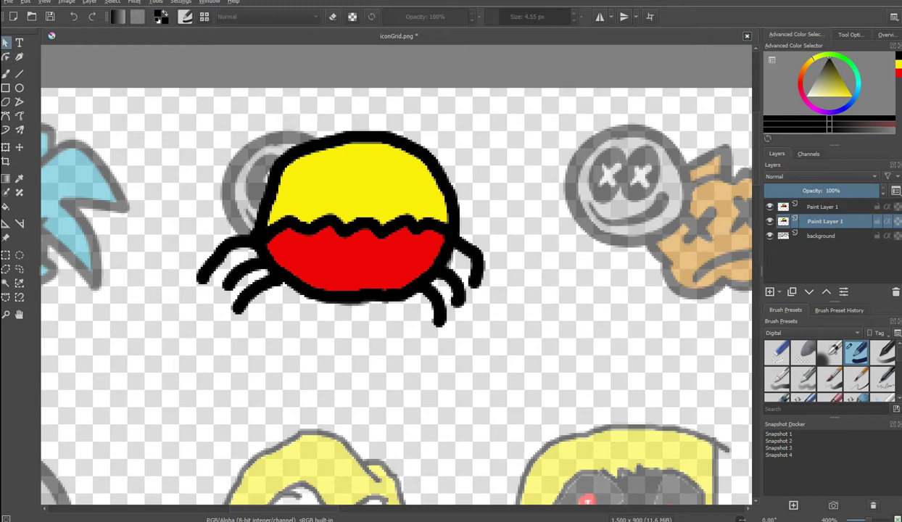
left_click(19, 148)
mouse_move(344, 221)
left_mouse_down()
mouse_move(657, 203)
mouse_move(673, 211)
mouse_move(665, 208)
left_mouse_up()
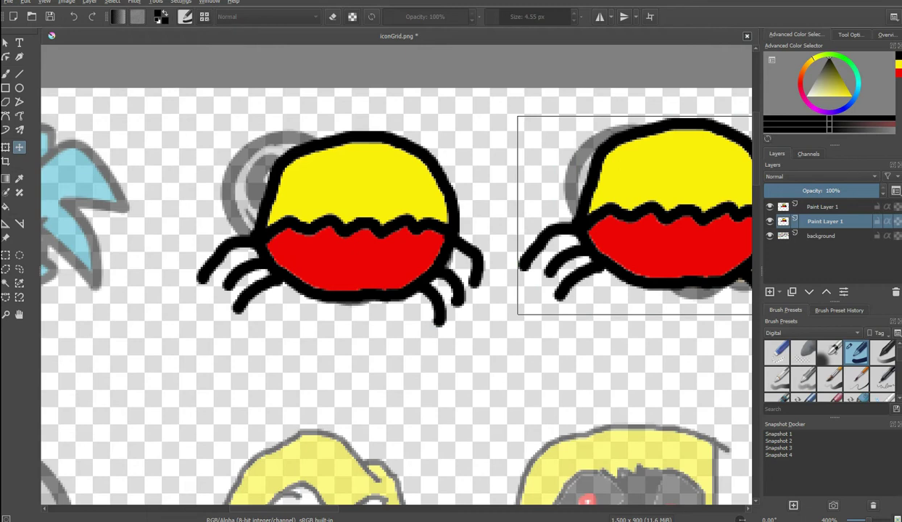
left_click_drag(284, 509, 302, 509)
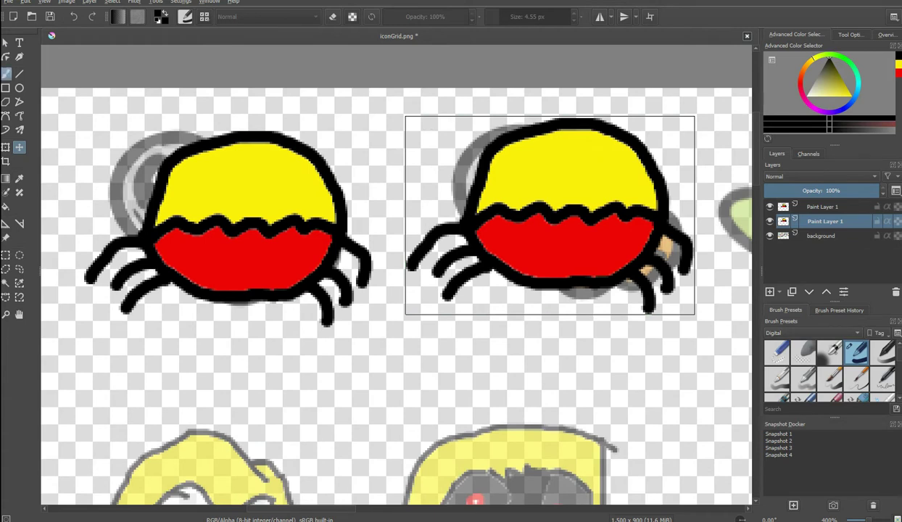
left_click(6, 74)
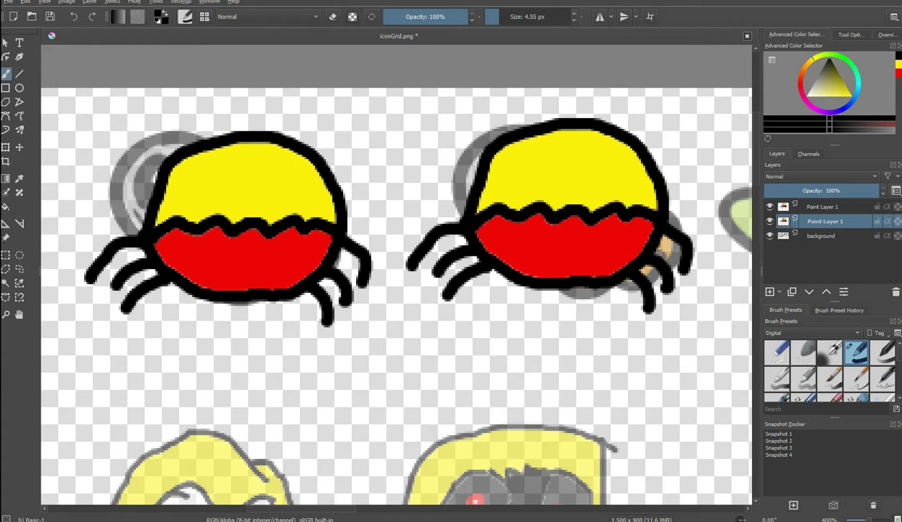
left_click(542, 165)
left_click(595, 166)
key("ctrl+z")
key("ctrl+z")
Draw black X-shaped eyes, a V-shaped brow and a frown on the yellow half of the second spider
mouse_move(515, 178)
left_mouse_down()
mouse_move(552, 154)
mouse_move(535, 160)
mouse_move(606, 175)
mouse_move(631, 158)
mouse_move(615, 164)
mouse_move(632, 179)
left_mouse_up()
key("ctrl+z")
left_click_drag(632, 155, 603, 179)
mouse_move(516, 130)
left_mouse_down()
mouse_move(573, 159)
mouse_move(615, 134)
left_mouse_up()
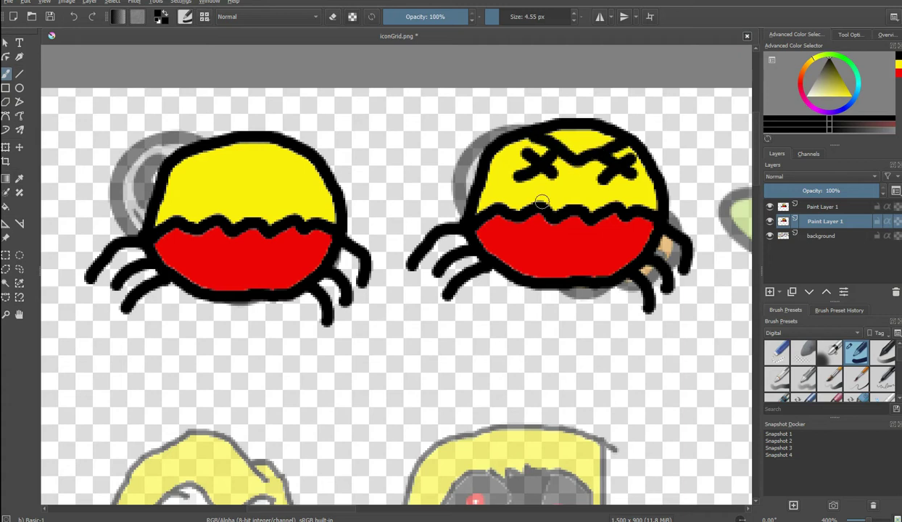
left_click_drag(547, 193, 584, 196)
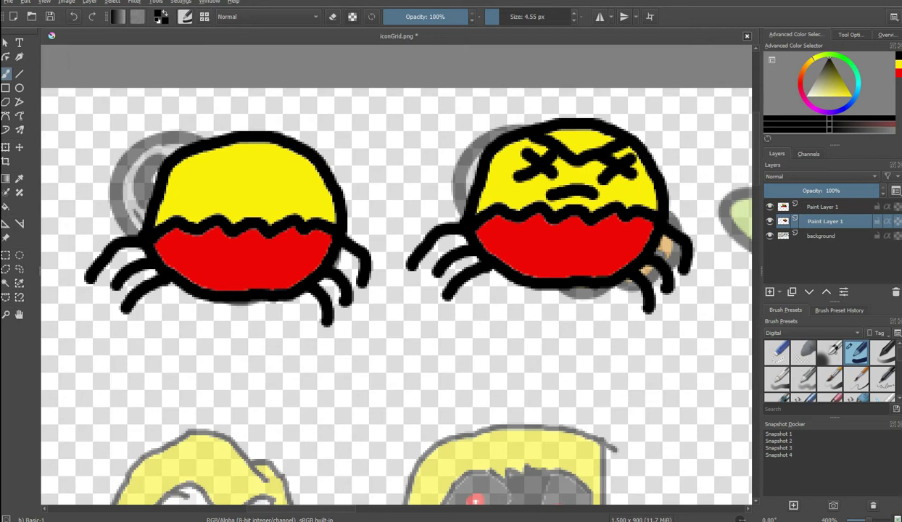
key("ctrl+z")
left_click(92, 16)
Rename the upper Paint Layer 1 as "normal"
double_click(822, 208)
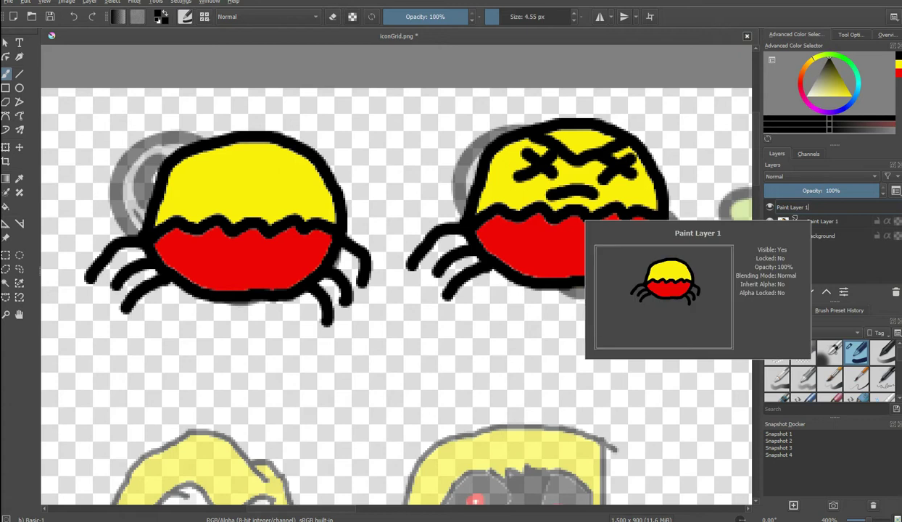
key("BackSpace")
key("BackSpace")
key("BackSpace")
key("BackSpace")
key("BackSpace")
key("BackSpace")
key("BackSpace")
key("BackSpace")
key("BackSpace")
key("BackSpace")
key("BackSpace")
key("BackSpace")
key("BackSpace")
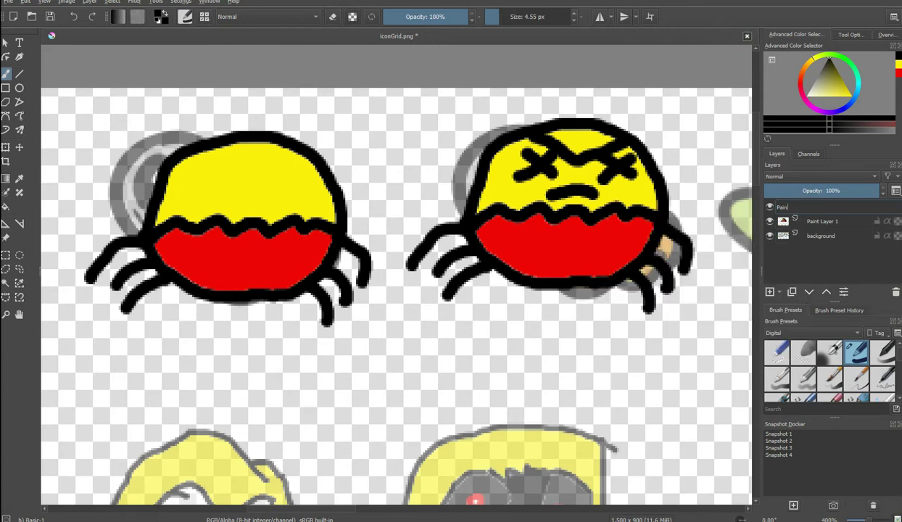
type("norm")
key("Return")
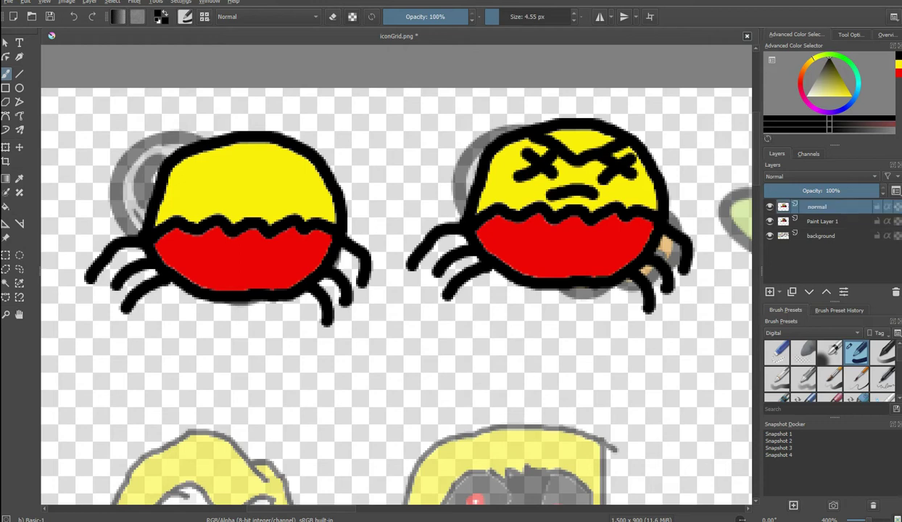
Rename the lower Paint Layer 1 as "dead"
double_click(822, 221)
type("dead")
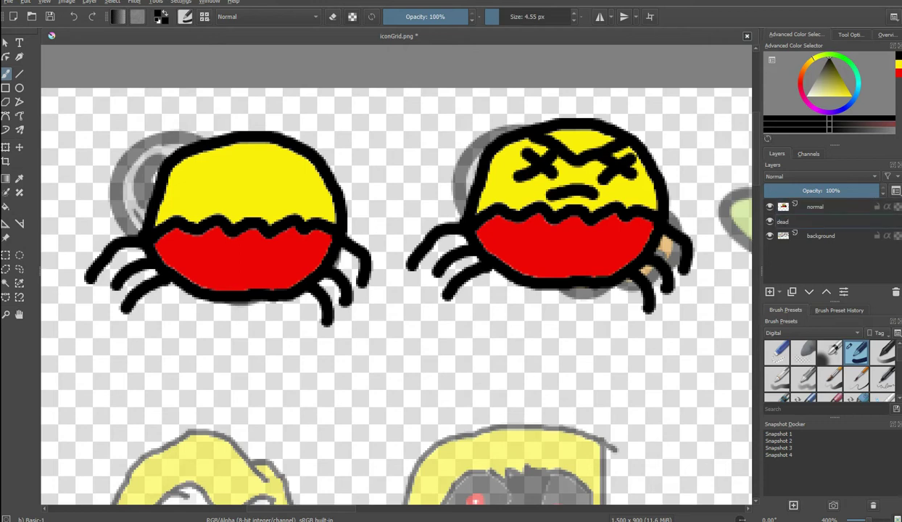
key("Return")
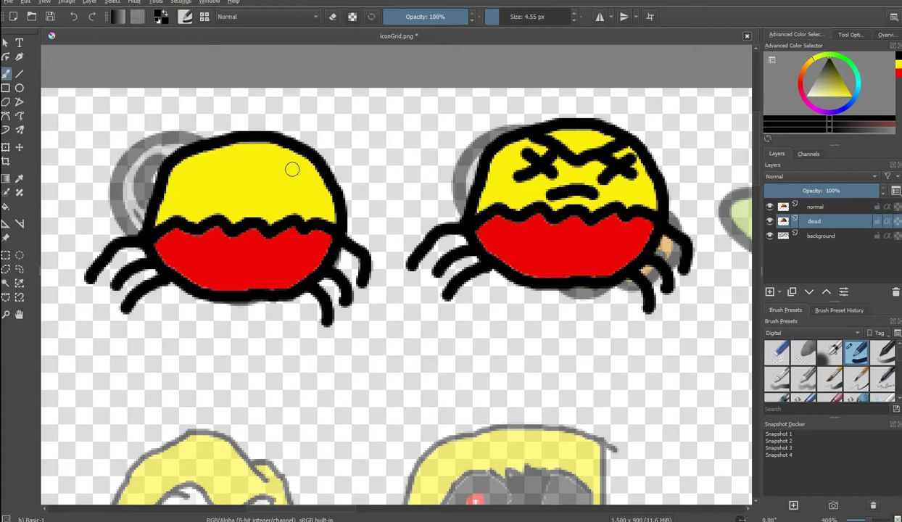
On the normal layer, draw black dot eyes, a V-shaped brow and a frown on the first spider
key("Page_Up")
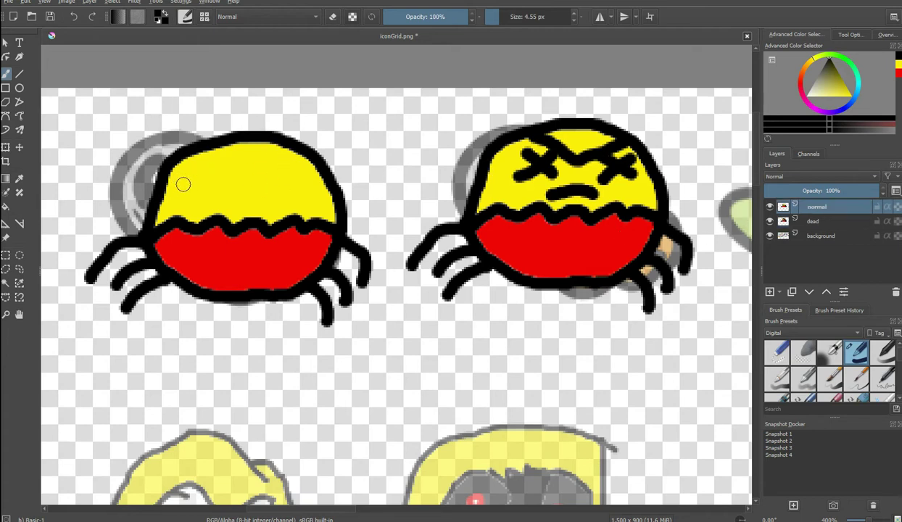
left_click(222, 172)
left_click(275, 172)
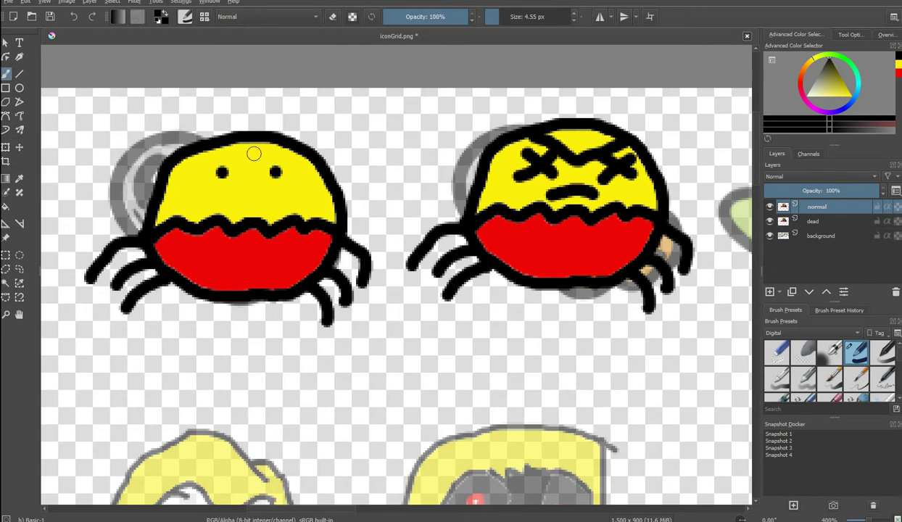
mouse_move(276, 146)
left_mouse_down()
mouse_move(246, 169)
mouse_move(236, 141)
left_mouse_up()
mouse_move(214, 194)
left_mouse_down()
mouse_move(263, 188)
mouse_move(277, 200)
left_mouse_up()
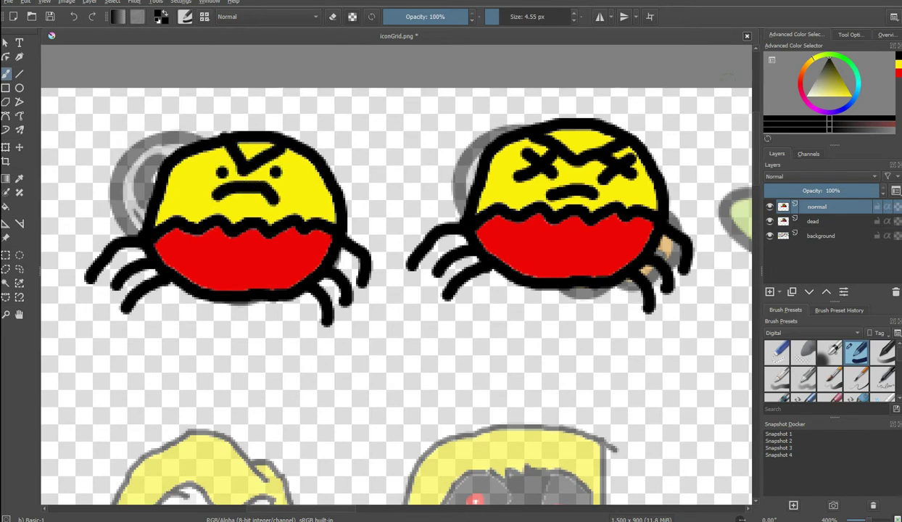
Pick new brush colors and rework both spider faces with jagged white teeth and red anger marks beside the heads
left_click(816, 76)
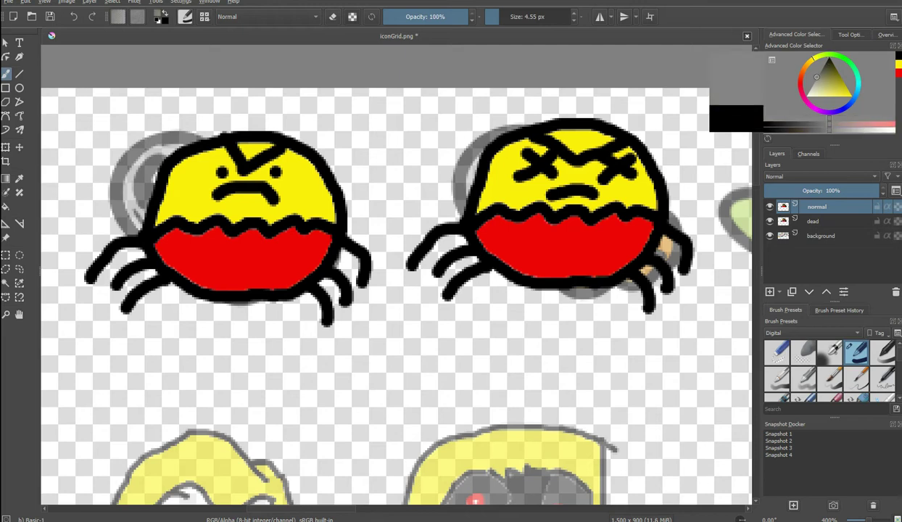
left_click_drag(812, 58, 800, 78)
left_click(850, 97)
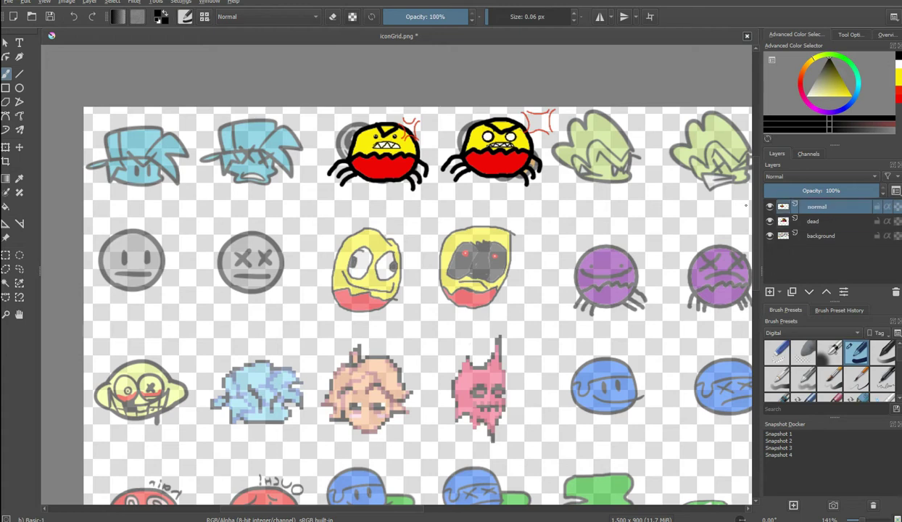
Merge the normal layer down into the dead layer
left_click(814, 221)
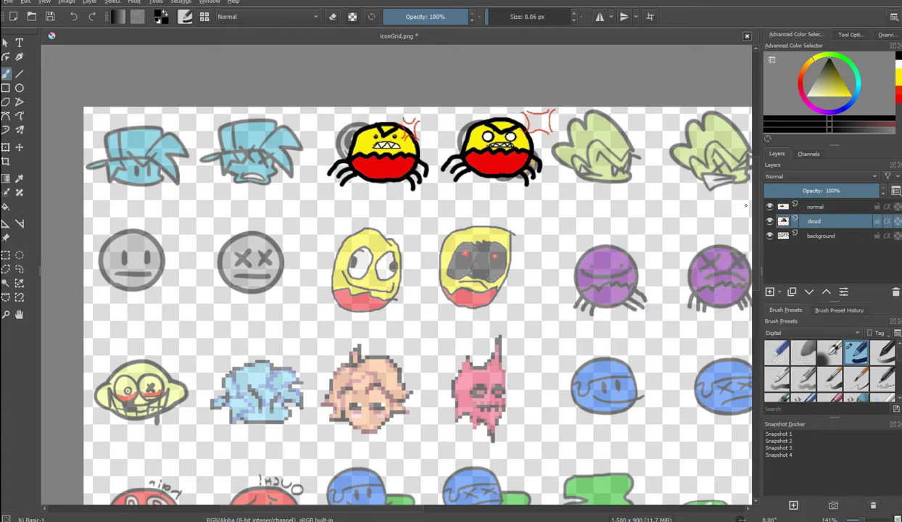
left_click(815, 207)
key("ctrl+e")
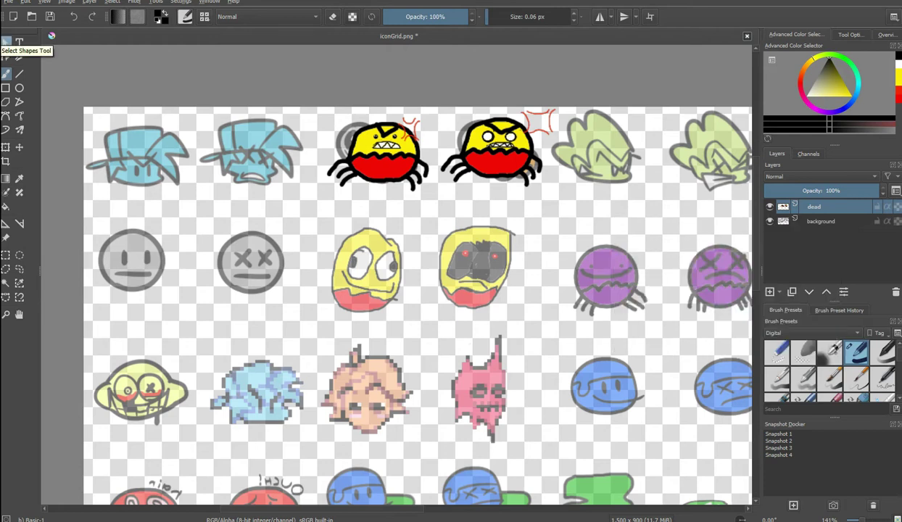
Switch the brush to eraser mode and set its size to 26.83 px
key("e")
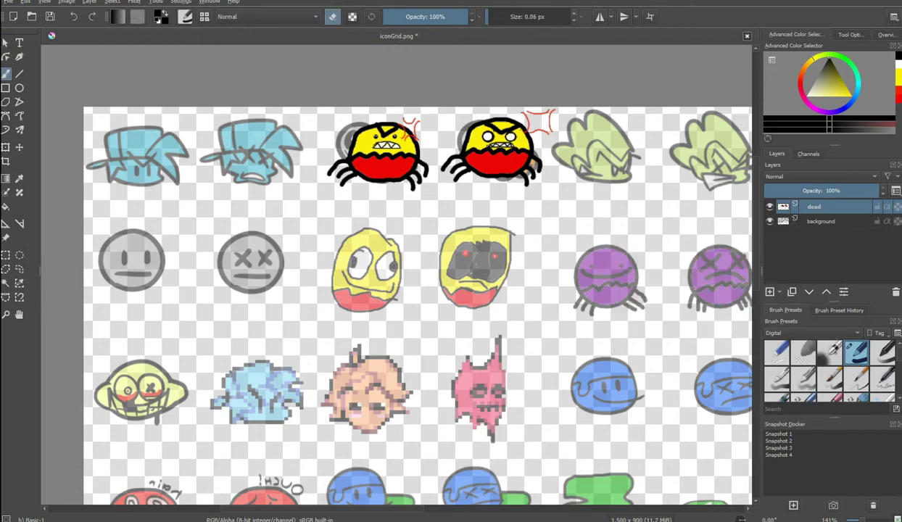
mouse_move(488, 17)
left_mouse_down()
mouse_move(570, 17)
mouse_move(487, 16)
mouse_move(509, 16)
left_mouse_up()
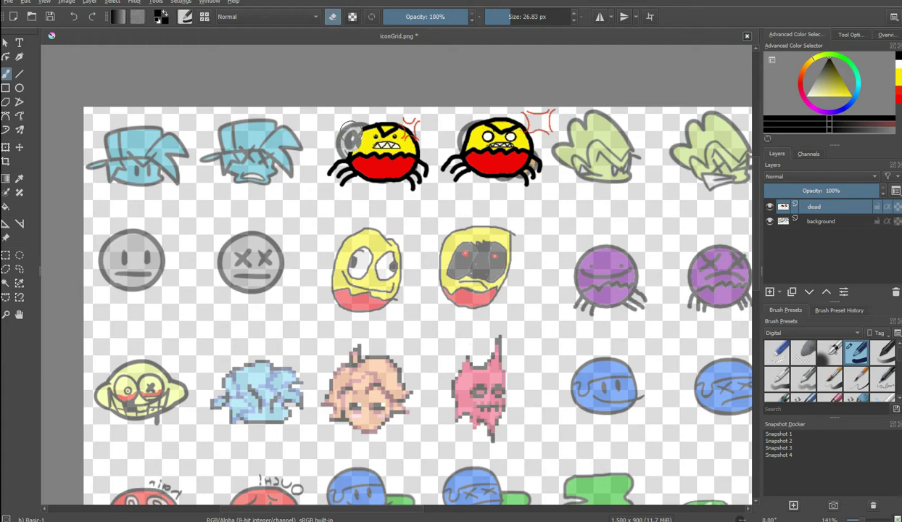
left_click(73, 17)
left_click(823, 221)
mouse_move(344, 129)
left_mouse_down()
mouse_move(371, 136)
mouse_move(362, 130)
mouse_move(353, 145)
mouse_move(375, 138)
mouse_move(340, 157)
left_mouse_up()
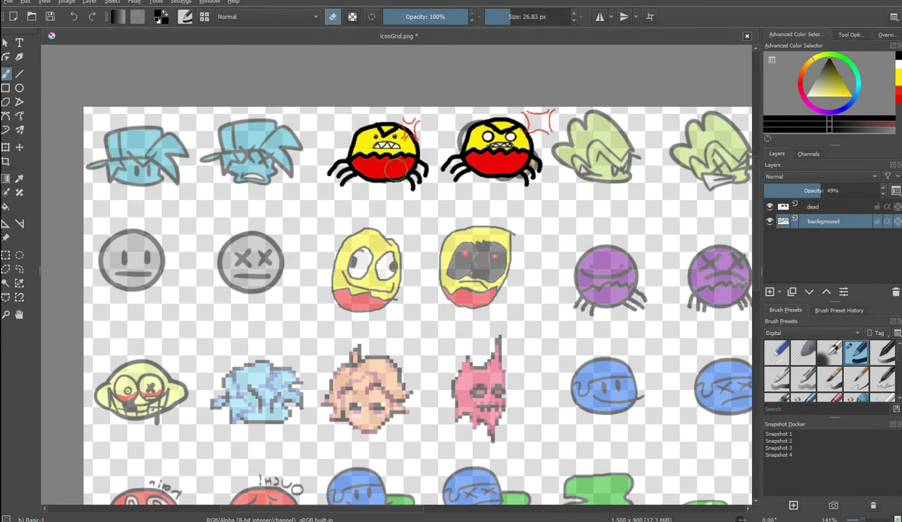
left_click(73, 15)
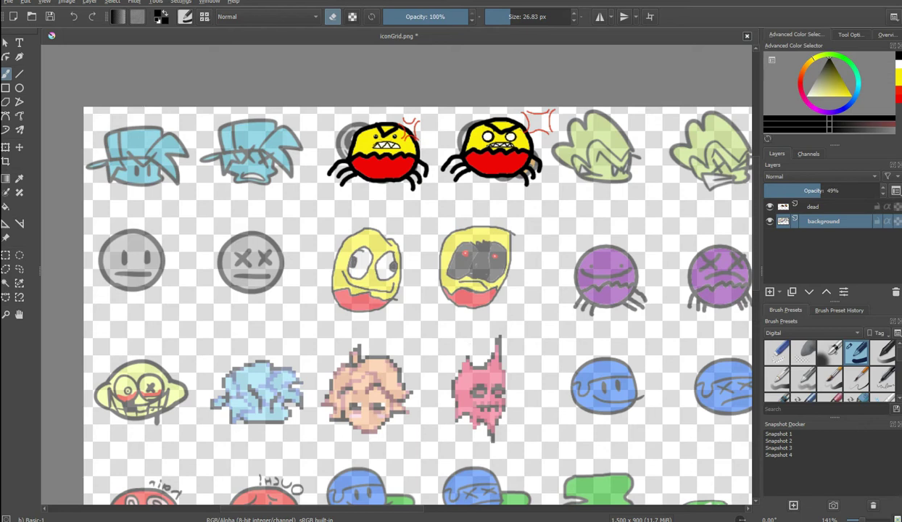
Lower the dead layer's opacity to 30% and erase the old icon pair behind the first spider on the background layer
left_click(815, 207)
left_click_drag(815, 190, 798, 191)
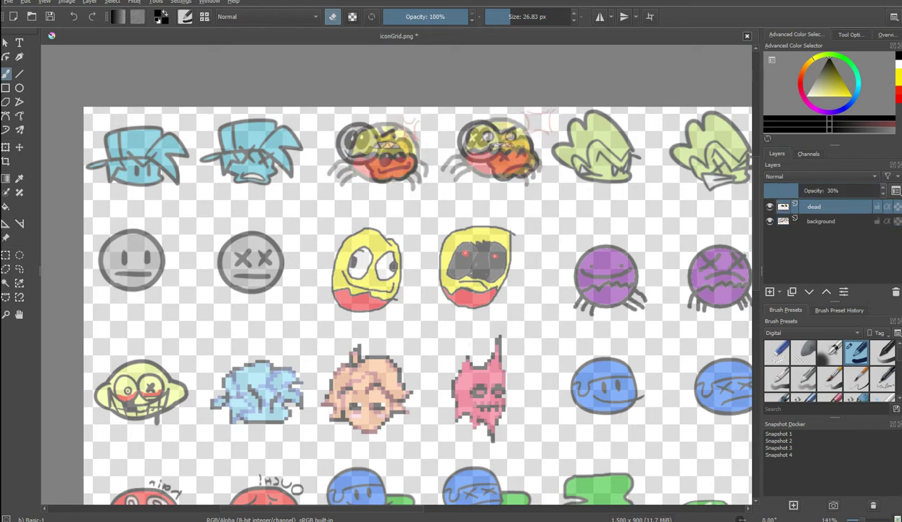
left_click(821, 221)
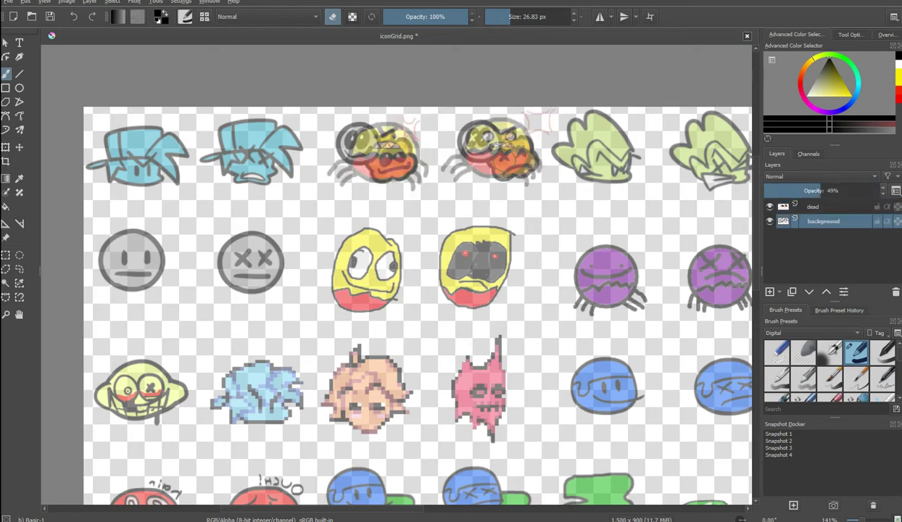
mouse_move(347, 122)
left_mouse_down()
mouse_move(346, 153)
mouse_move(353, 116)
mouse_move(352, 153)
mouse_move(338, 133)
mouse_move(345, 150)
mouse_move(371, 118)
mouse_move(378, 156)
mouse_move(357, 143)
mouse_move(381, 175)
mouse_move(394, 178)
mouse_move(402, 147)
mouse_move(415, 170)
mouse_move(385, 161)
mouse_move(362, 168)
mouse_move(388, 130)
mouse_move(391, 154)
mouse_move(367, 165)
left_mouse_up()
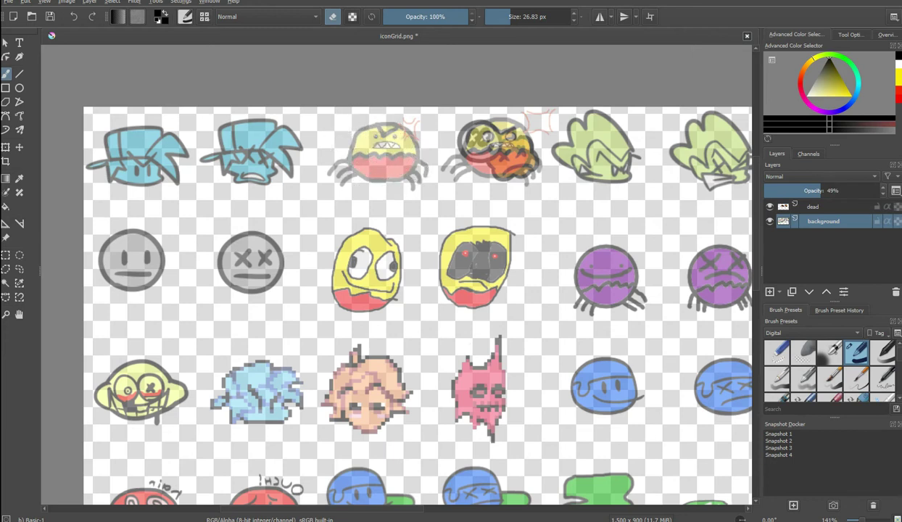
Set the dead layer's opacity to 0% and erase the second old gray-and-orange icon pair on the background layer
left_click(813, 208)
key("Delete")
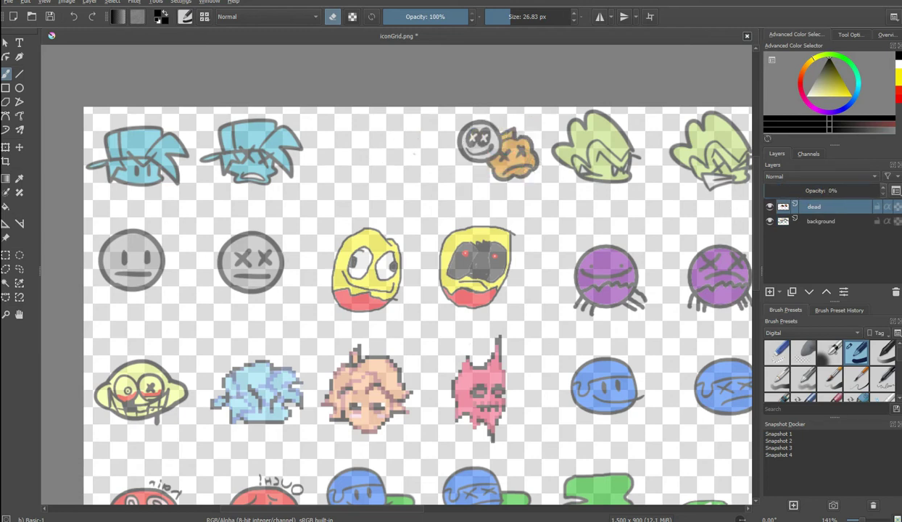
left_click(822, 221)
mouse_move(447, 137)
left_mouse_down()
mouse_move(474, 147)
mouse_move(491, 142)
mouse_move(487, 132)
mouse_move(494, 174)
mouse_move(527, 162)
mouse_move(523, 137)
mouse_move(503, 137)
mouse_move(515, 179)
left_mouse_up()
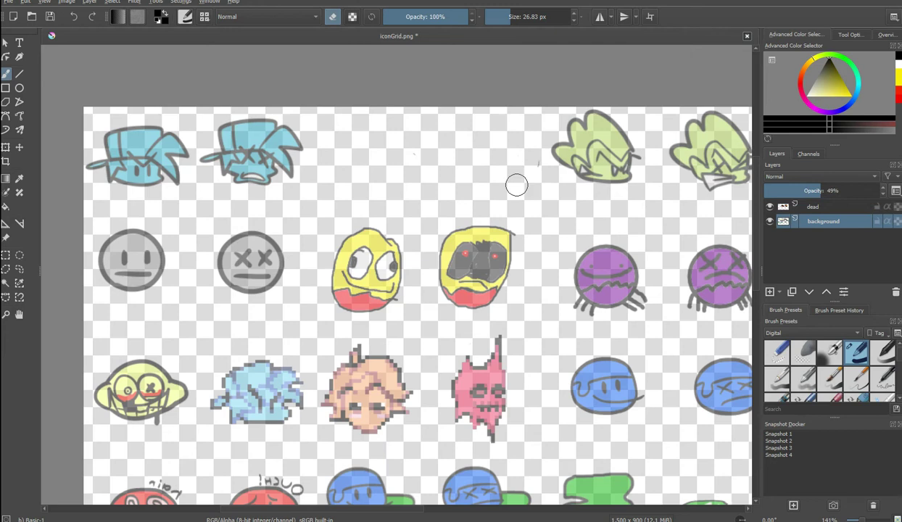
Restore the dead layer to full opacity and set the background layer's opacity to 100%
left_click(813, 207)
left_click_drag(813, 191, 883, 191)
left_click(820, 221)
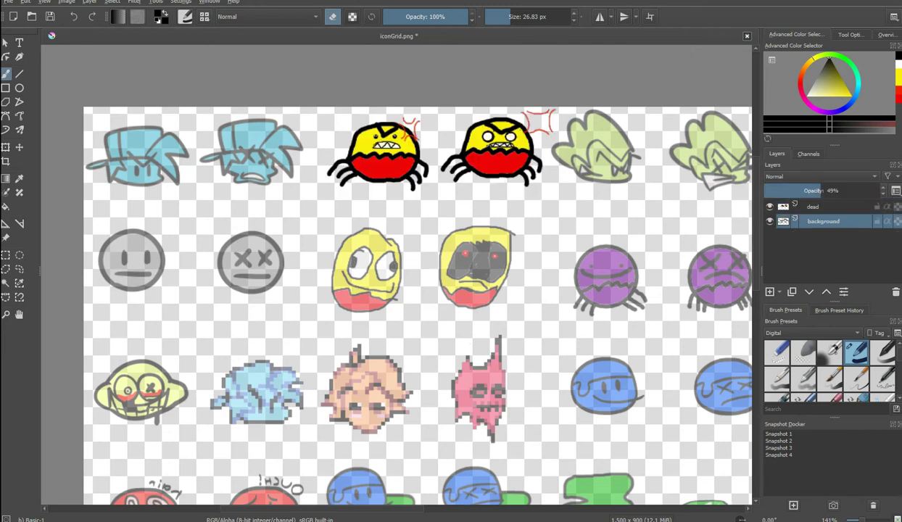
left_click_drag(826, 190, 880, 190)
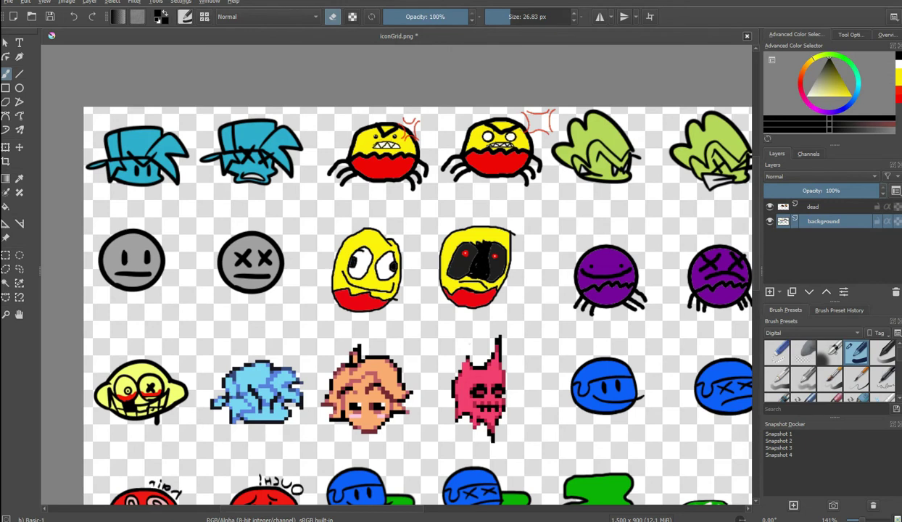
Merge the dead layer down into the background layer
left_click(814, 208)
left_click(822, 221)
left_click(814, 207)
key("shift+Delete")
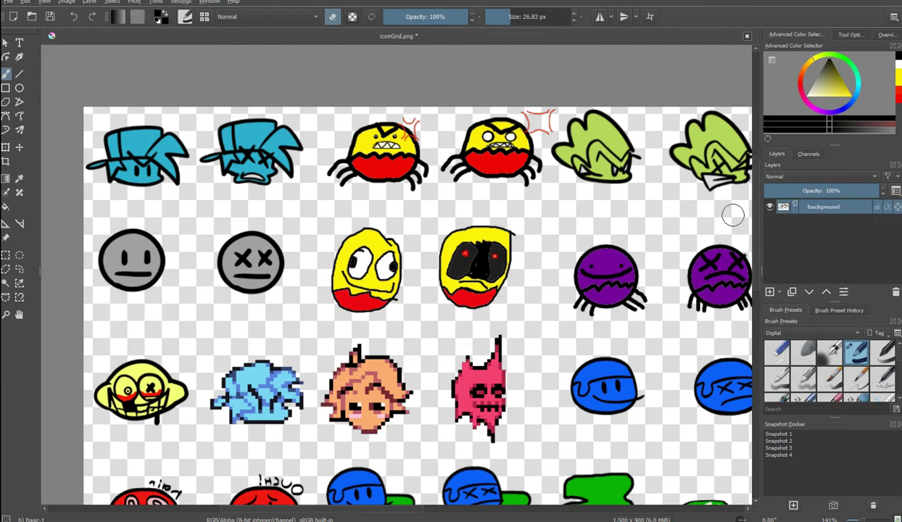
Switch to File Explorer and look through the assets/images folder of vsdave-2-0b
scroll(714, 215, "down", 3)
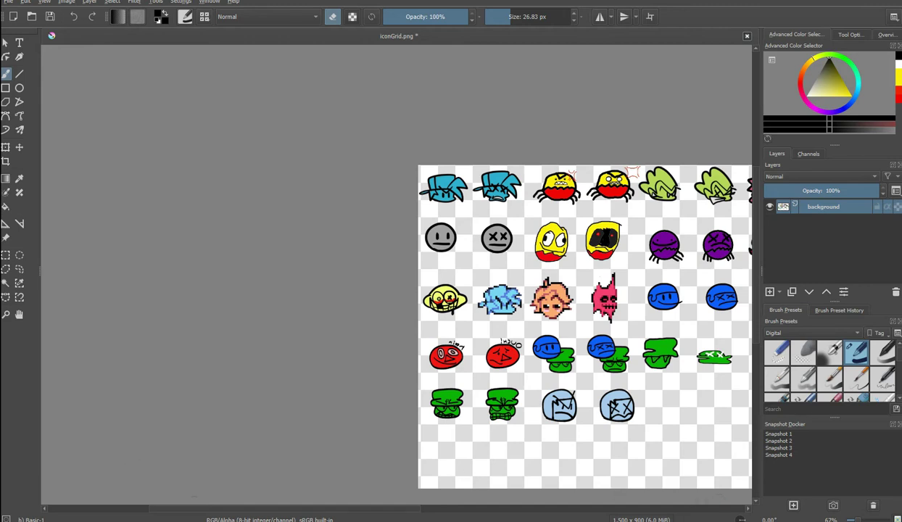
left_click_drag(248, 509, 345, 509)
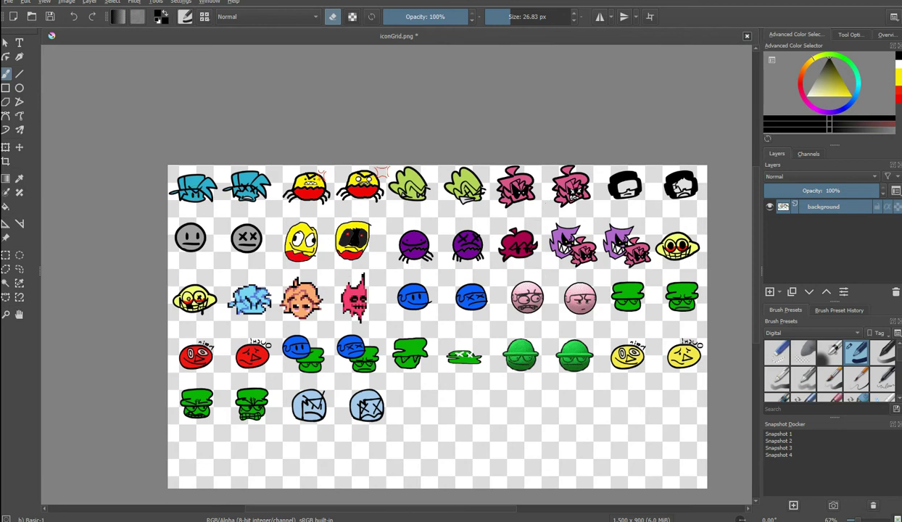
key("alt+Tab")
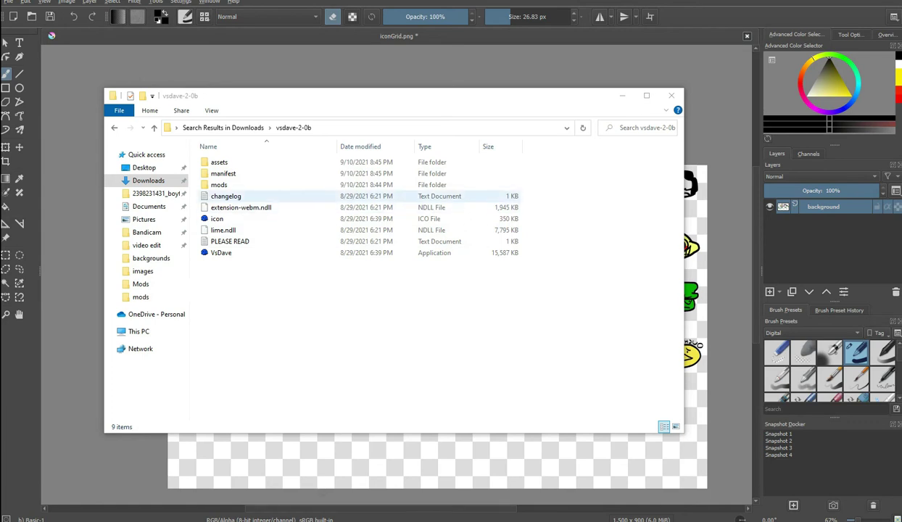
double_click(218, 162)
double_click(220, 173)
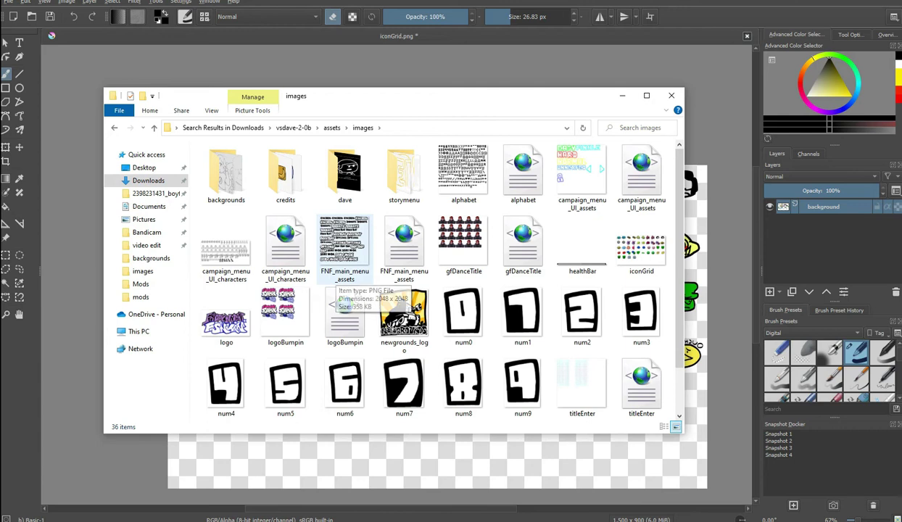
scroll(345, 280, "down", 1)
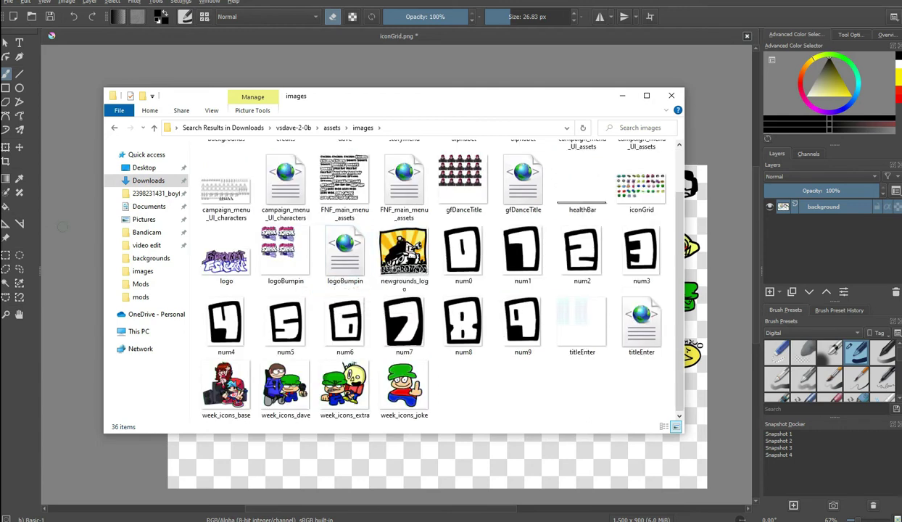
scroll(391, 279, "up", 1)
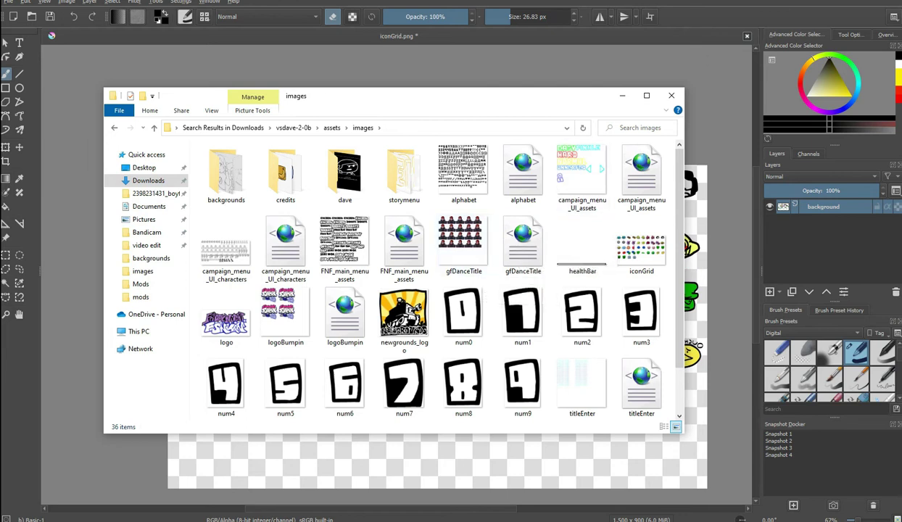
Copy the iconGridOriginal file in the images folder of vsdave-2-0b (1), and return to the icon grid in Krita
left_click(143, 271)
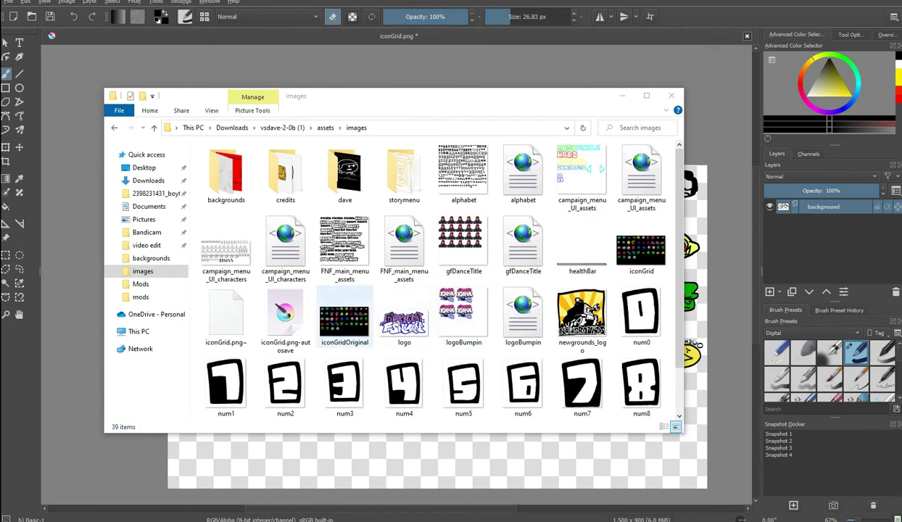
right_click(338, 319)
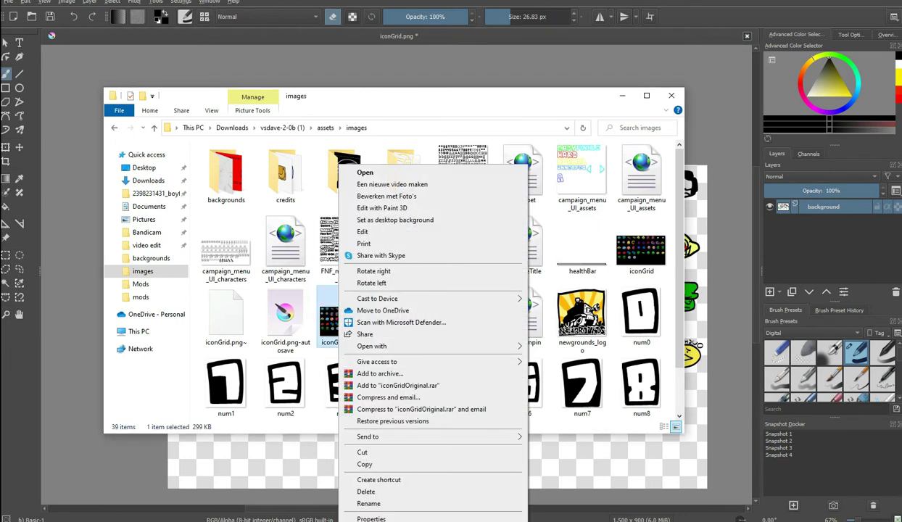
left_click(365, 464)
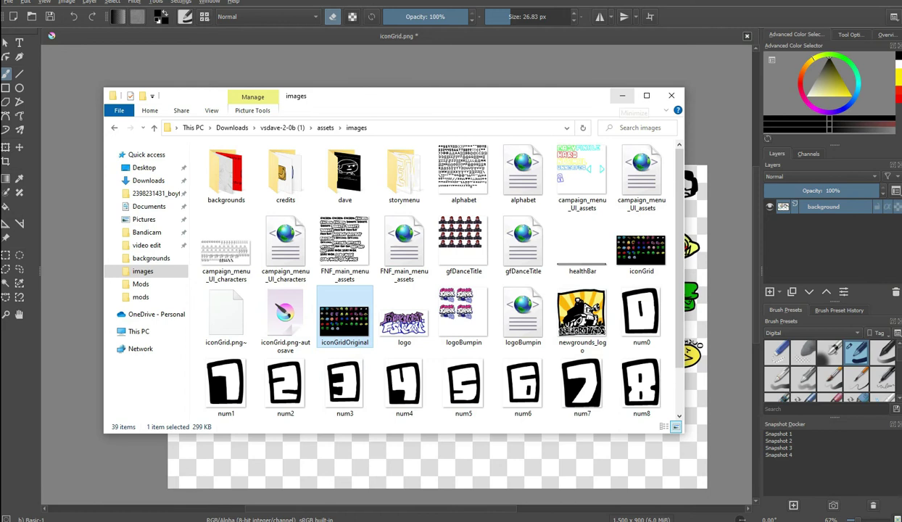
left_click(621, 95)
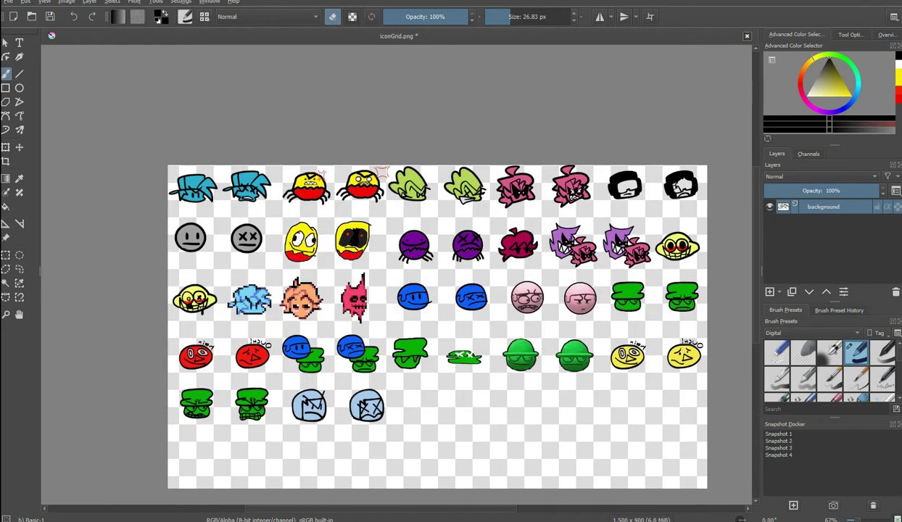
Try to save the edited icon grid as the PNG image iconGrid in the mod's images folder
left_click(50, 16)
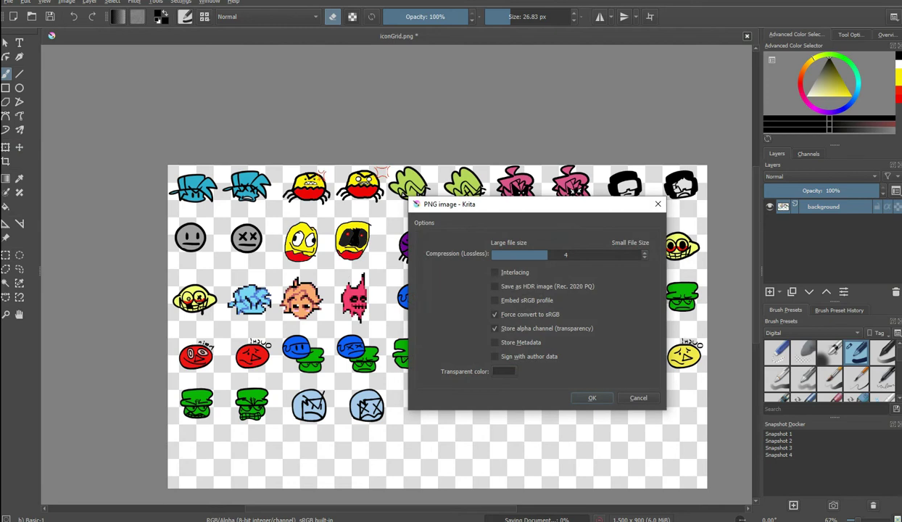
key("Return")
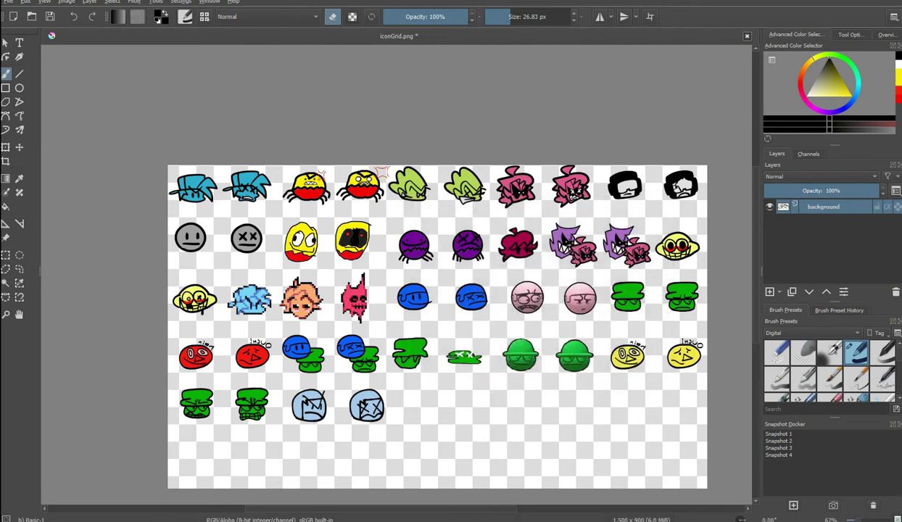
left_click(8, 2)
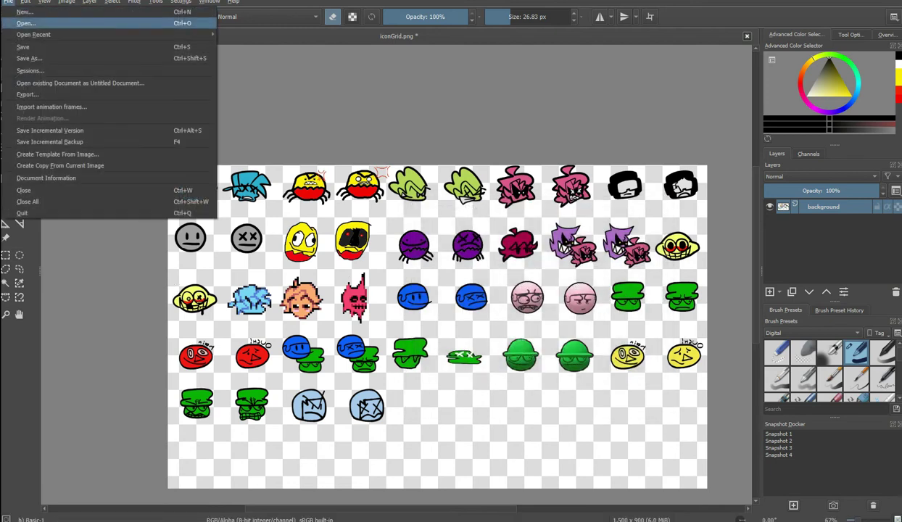
left_click(29, 58)
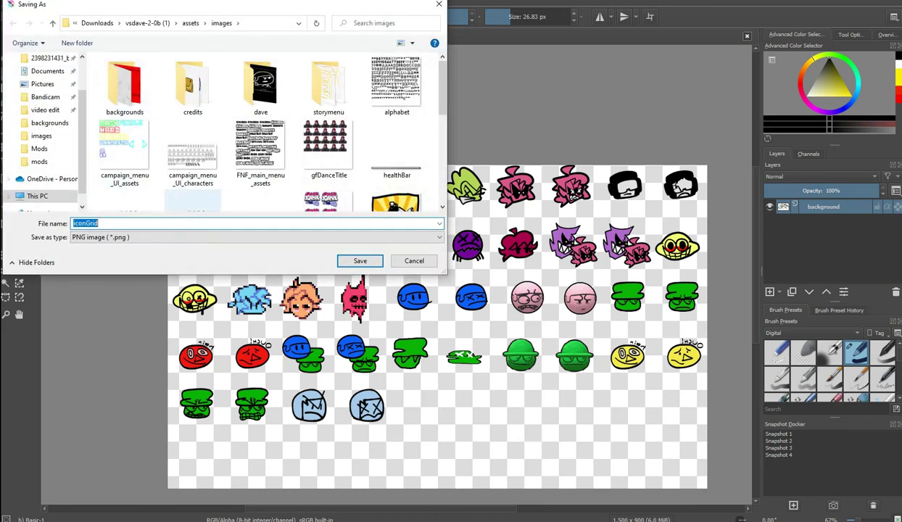
scroll(319, 153, "down", 5)
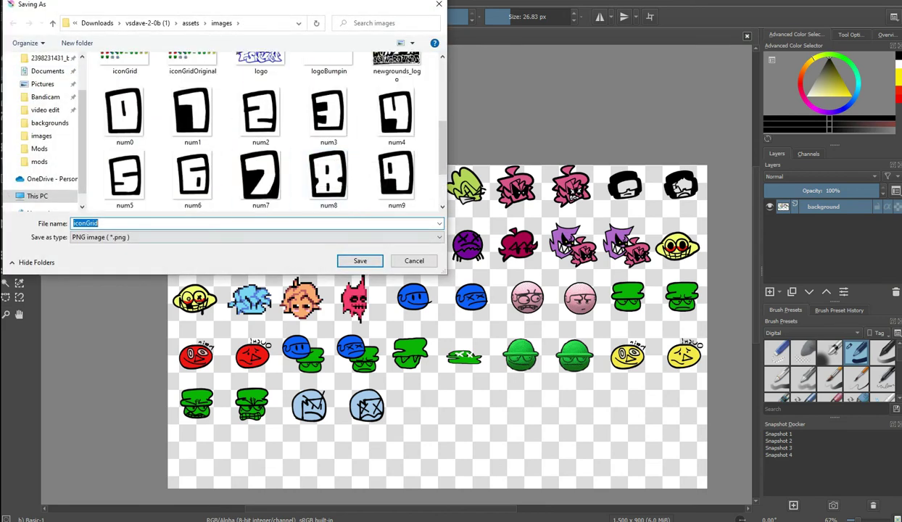
left_click(360, 260)
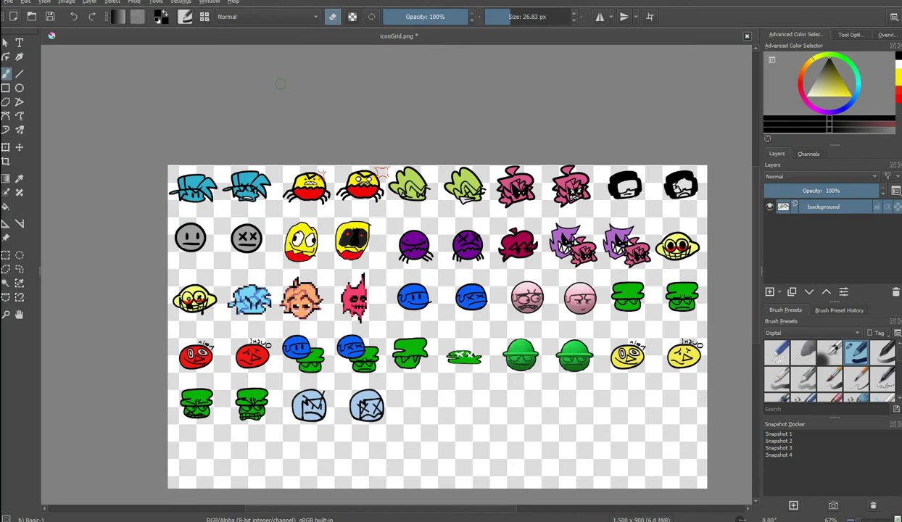
Save iconGrid.png with compression 4, forced sRGB conversion and a stored alpha channel
left_click(8, 2)
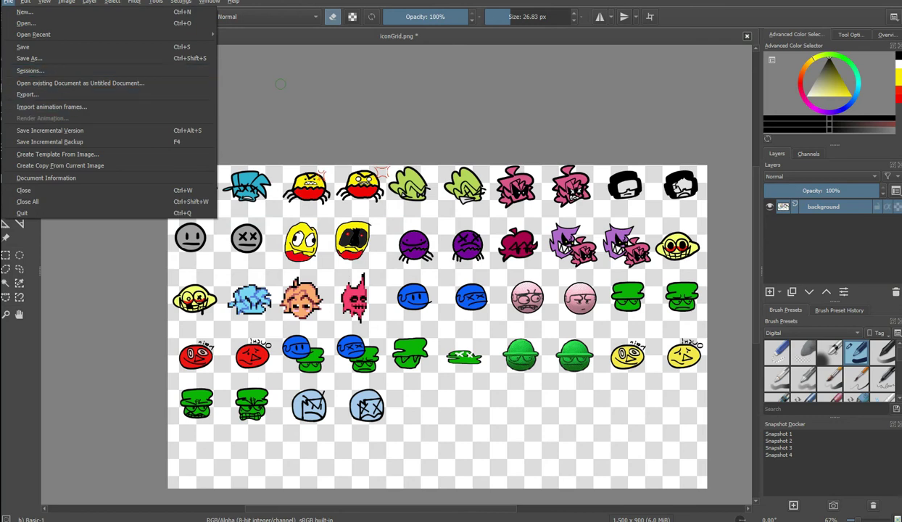
left_click(29, 46)
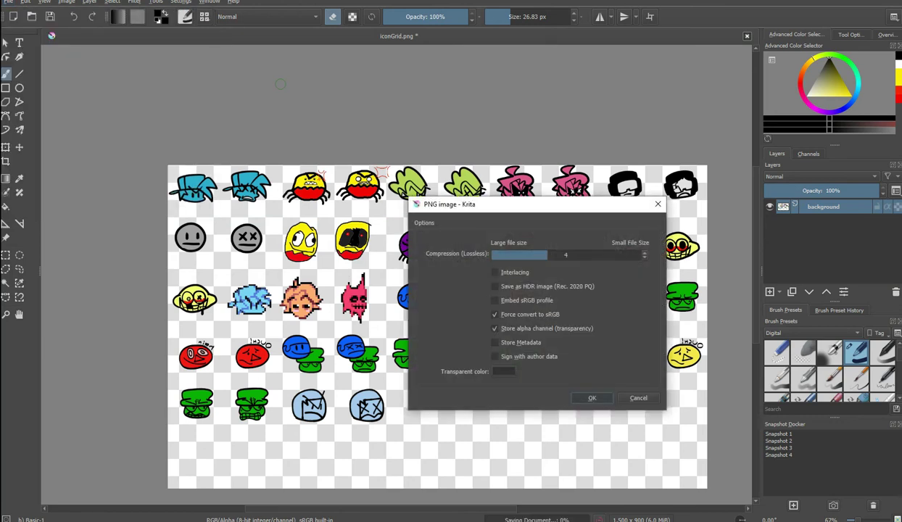
left_click(592, 397)
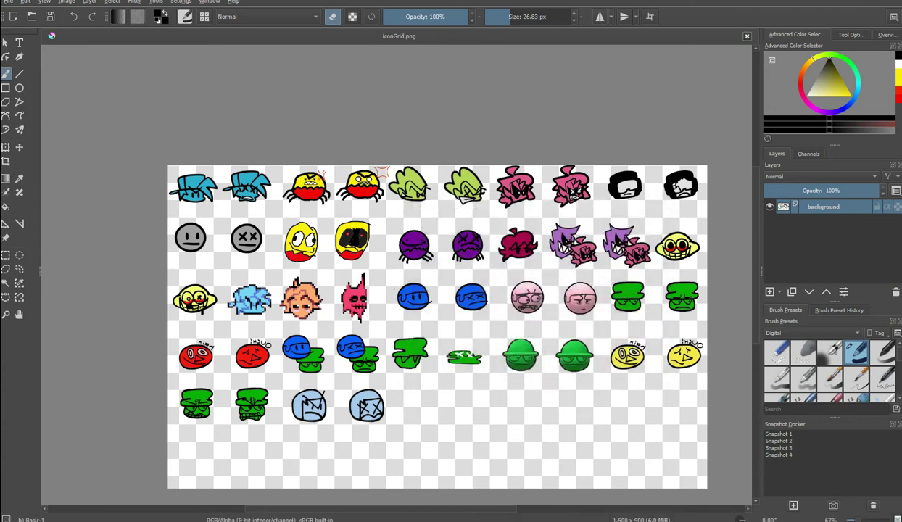
Open the saved iconGrid from File Explorer in the photo viewer and examine the new character icons
key("alt+Tab")
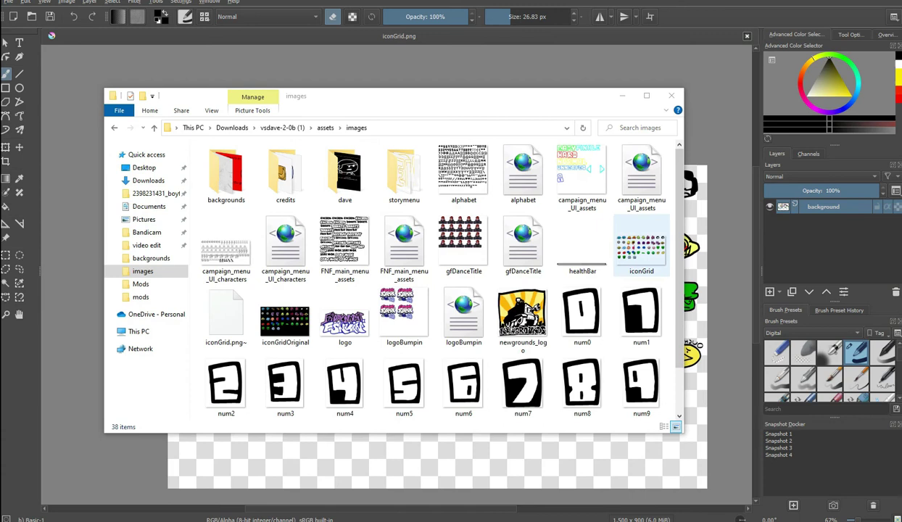
double_click(641, 248)
double_click(641, 242)
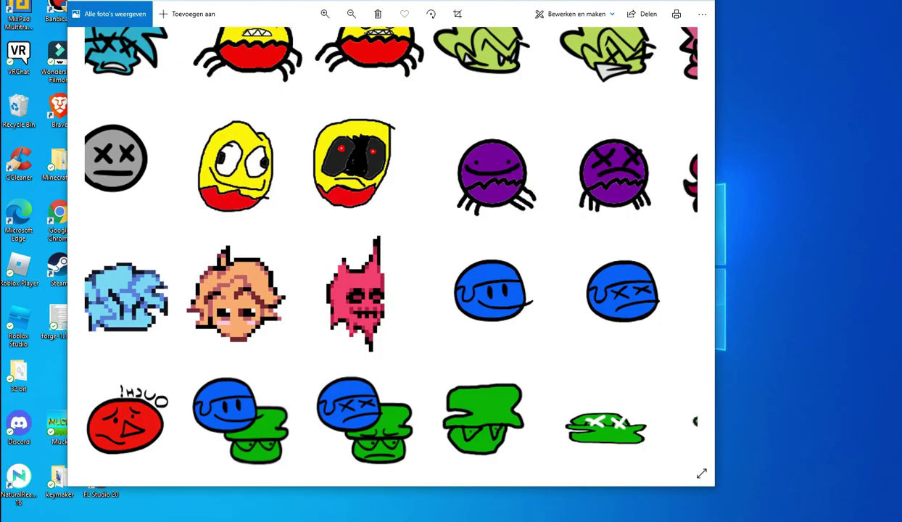
scroll(437, 196, "up", 2)
scroll(437, 196, "down", 3)
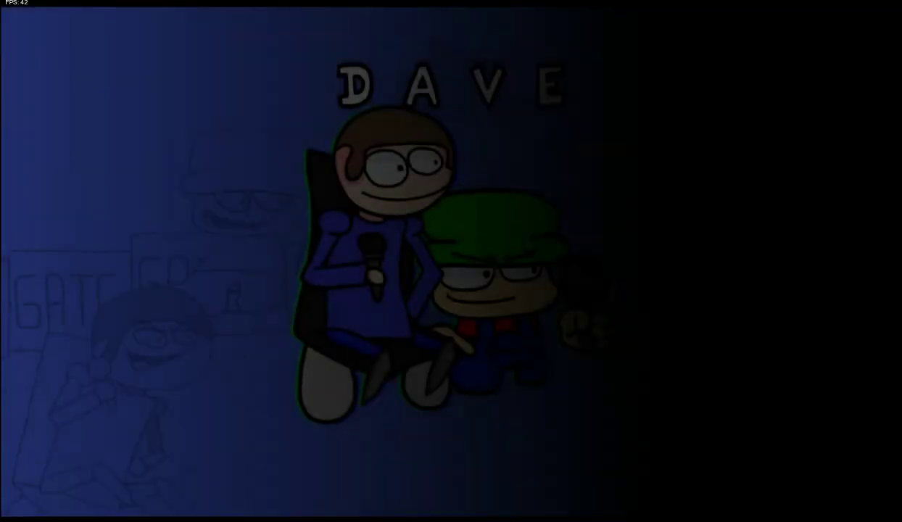
In the VsDave game, start the song South on Hard difficulty from the song list
key("Return")
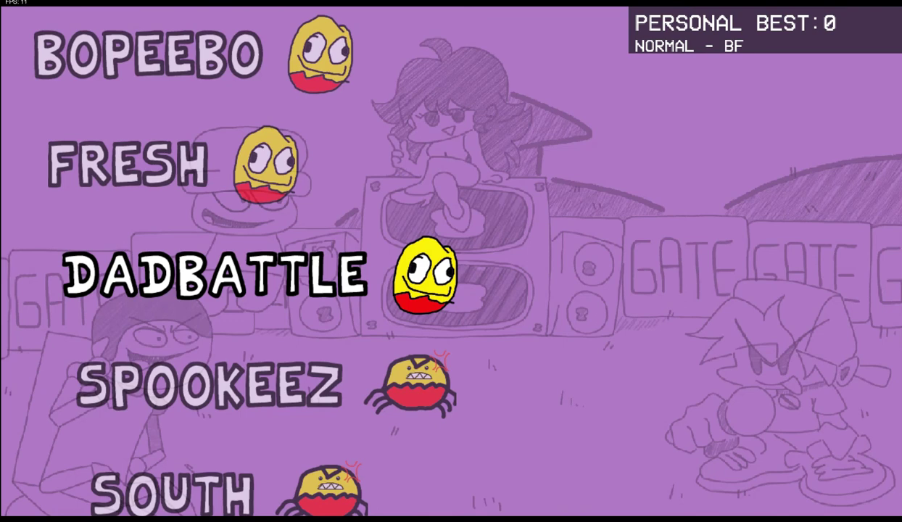
key("Down")
key("Down")
key("Up")
key("Right")
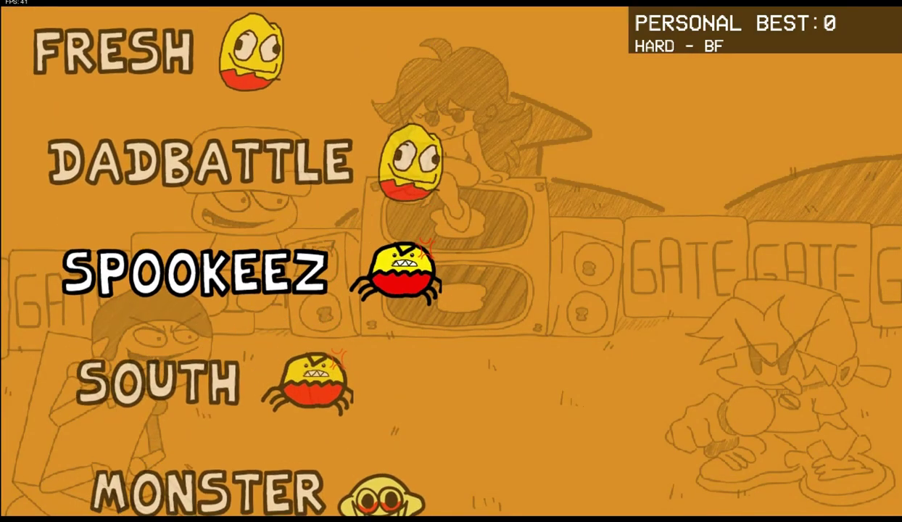
key("Down")
key("Return")
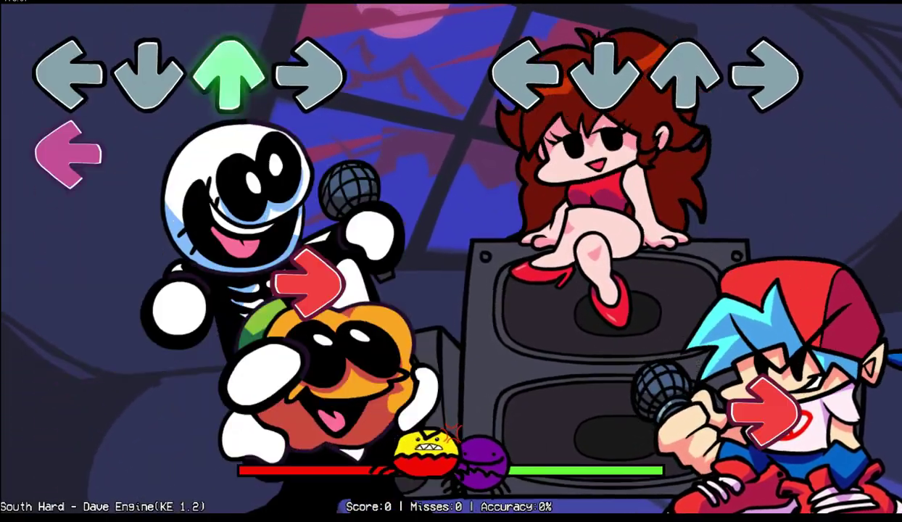
Play South by hitting the arrow notes and check the custom character icons on the health bar
key("Right")
key("Right")
key("Left")
key("Right")
key("Up")
key("Right")
key("Left")
key("Down")
key("Right")
key("Right")
key("Right")
key("Right")
key("Right")
key("Up")
key("Left")
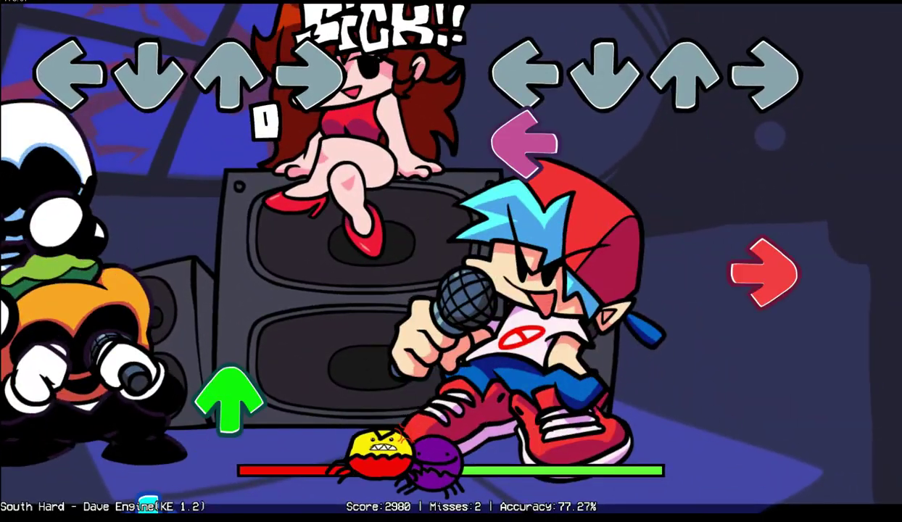
key("Left")
key("Right")
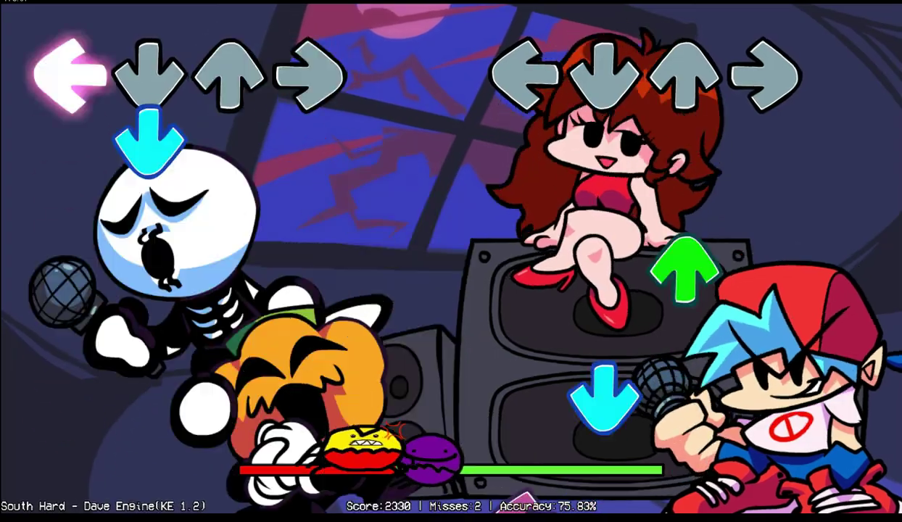
key("Up")
key("Down")
key("Left")
key("Left")
key("Right")
key("Up")
key("Left")
key("Up")
key("Down")
key("Up")
key("Up")
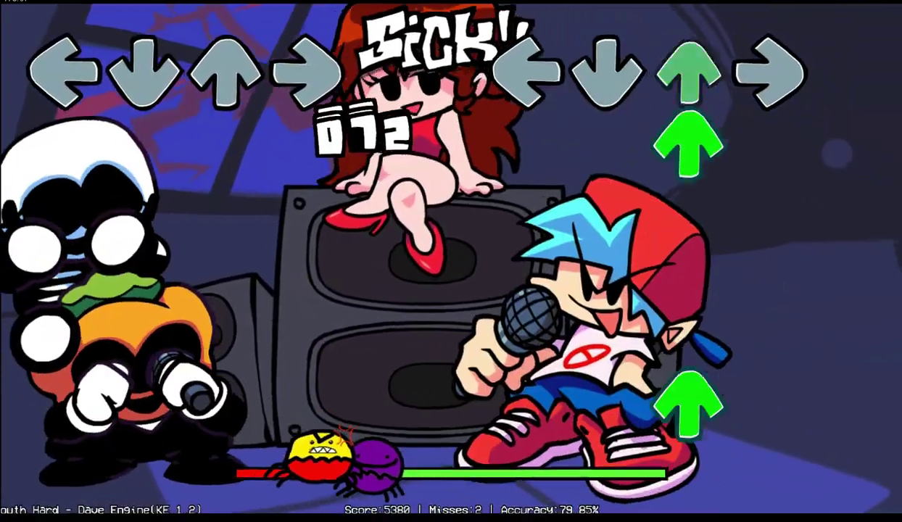